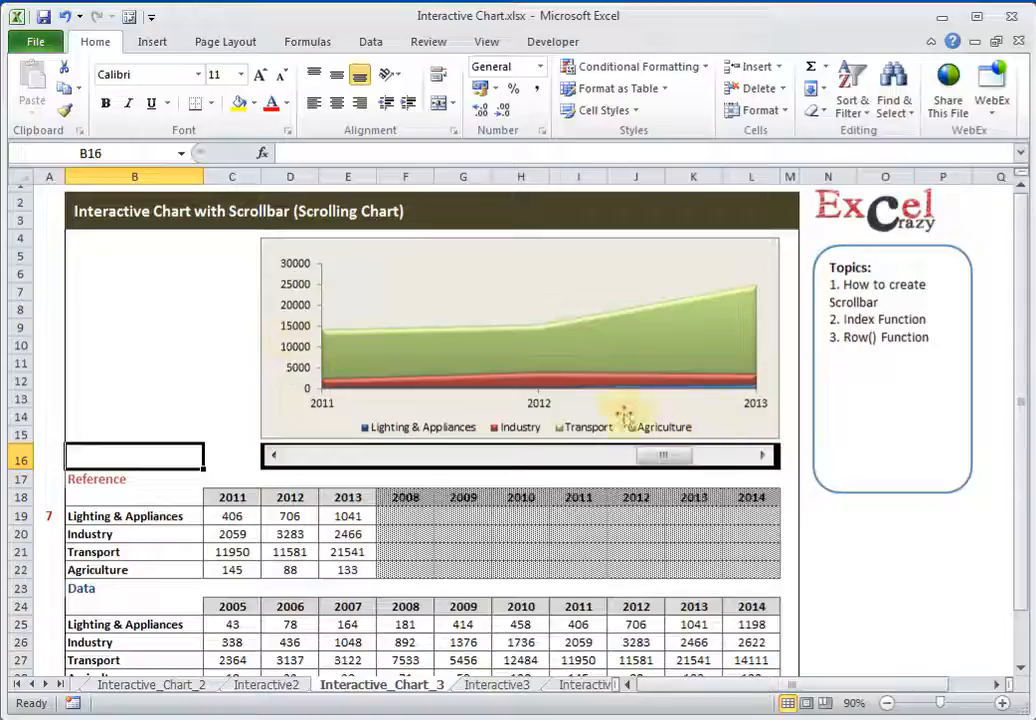
# - Move the chart's scrollbar back four years, then forward two, to view how the plotted years change
pyautogui.click(273, 456)
pyautogui.click(273, 456)
pyautogui.click(273, 456)
pyautogui.click(274, 457)
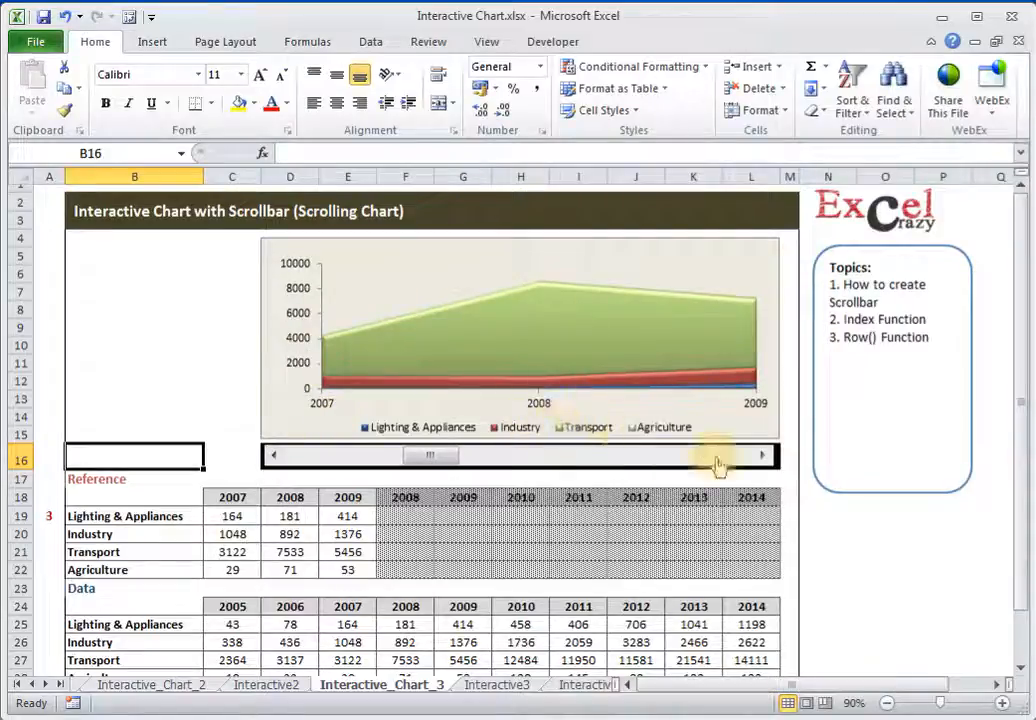
pyautogui.click(762, 456)
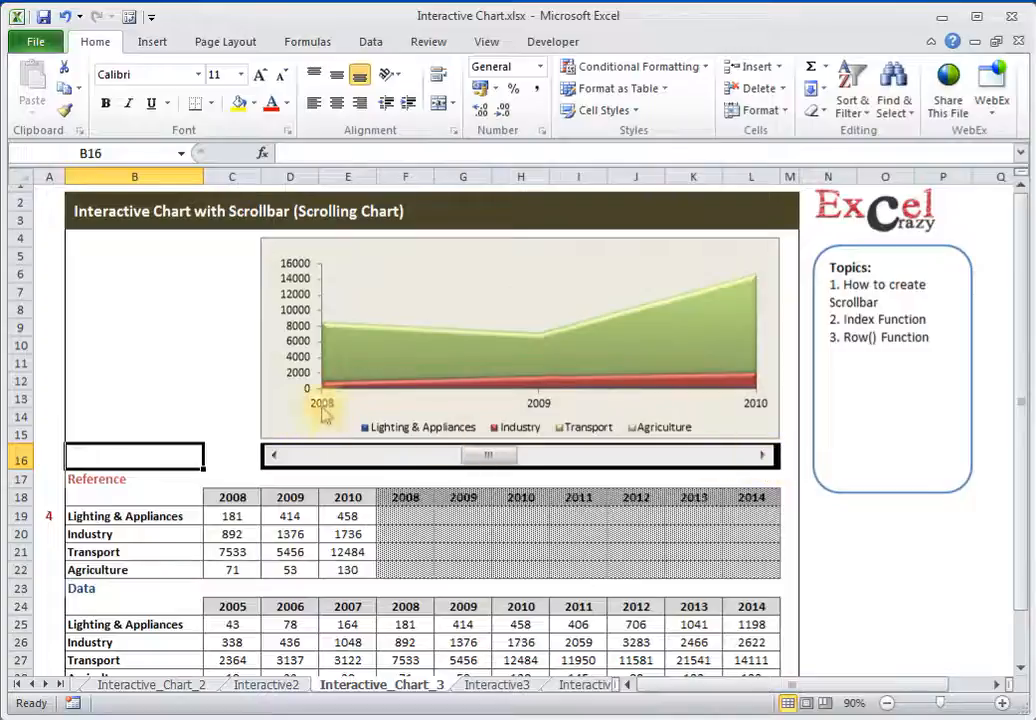
pyautogui.click(762, 456)
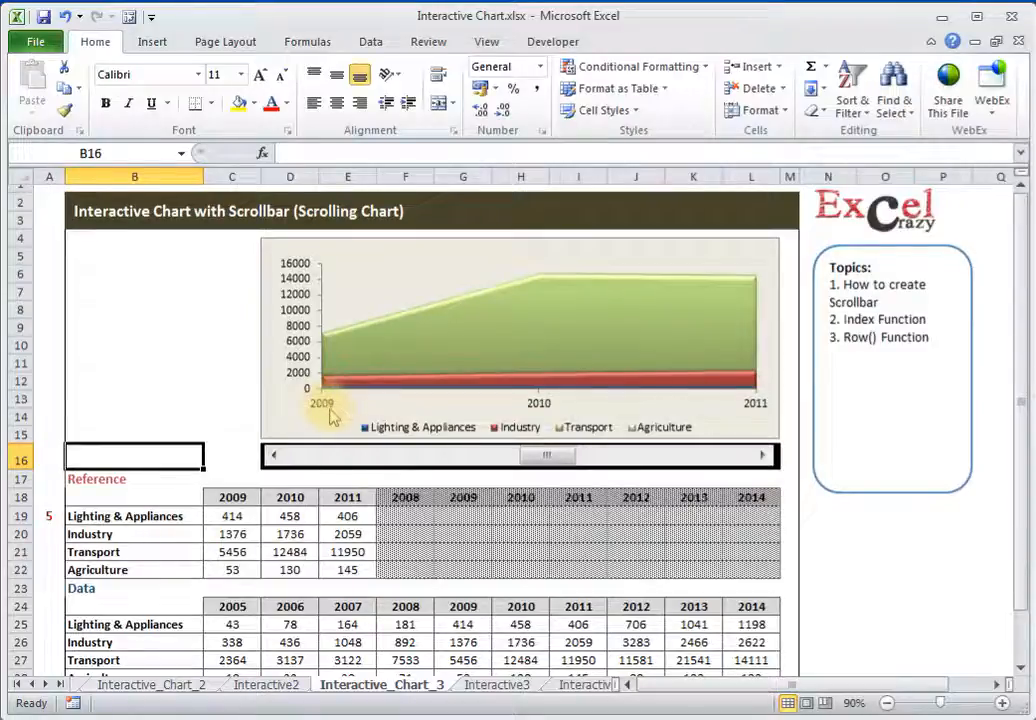
# - Examine the Data table with all years and the Reference table's three year columns on the Interactive_Chart_3 sheet
pyautogui.scroll(-2, 295, 475)
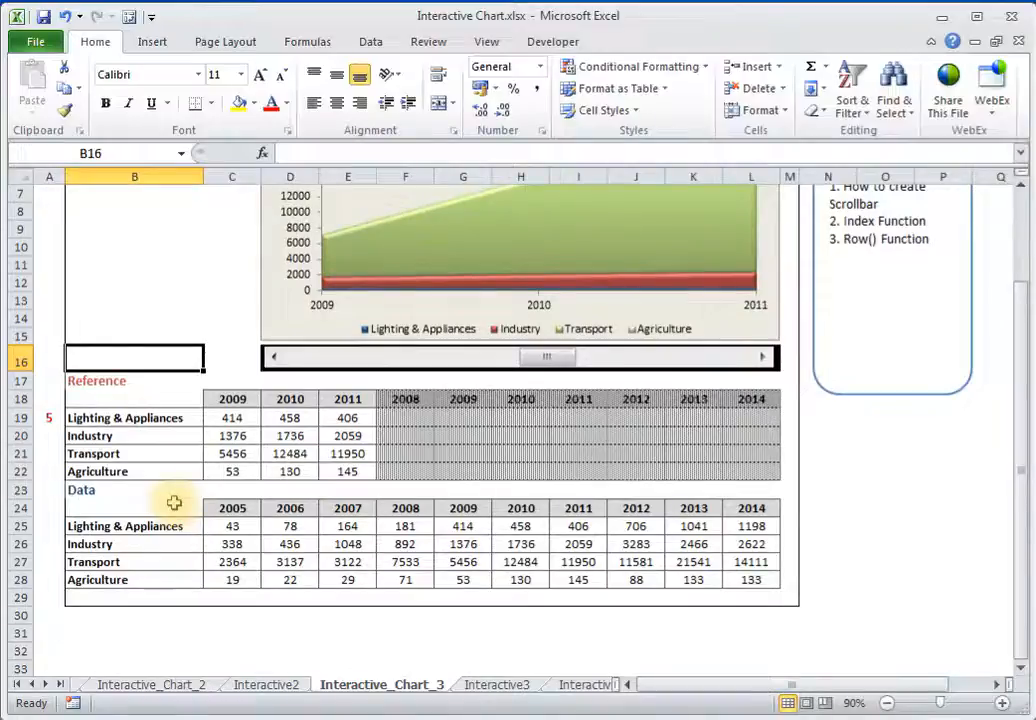
pyautogui.moveTo(174, 503); pyautogui.dragTo(730, 580)
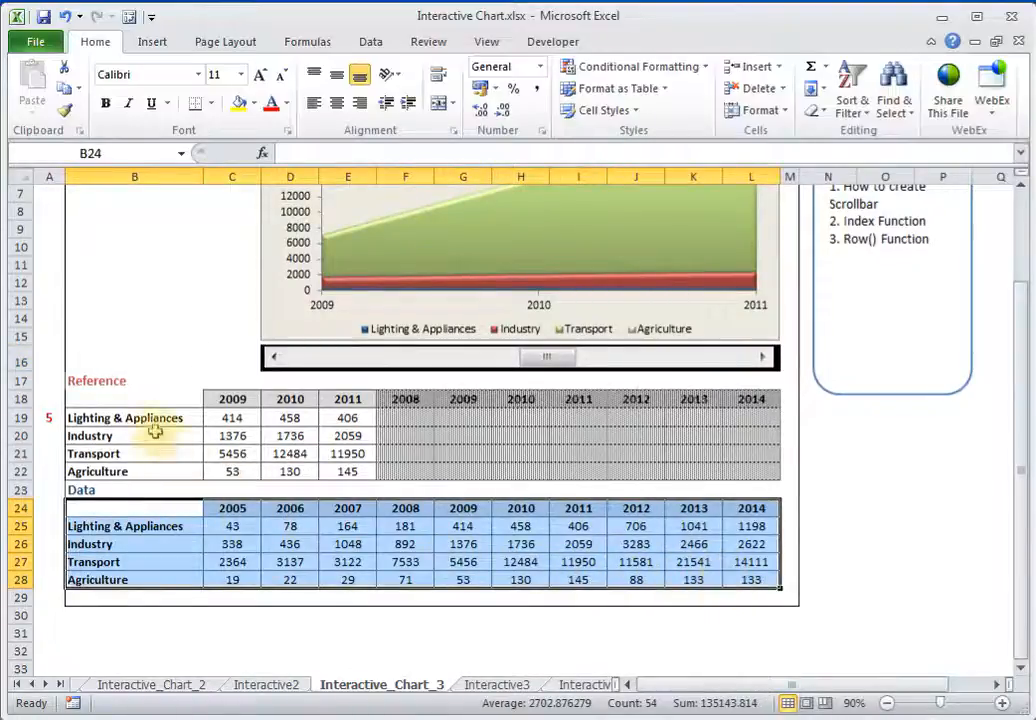
pyautogui.click(139, 398)
pyautogui.click(158, 386)
pyautogui.moveTo(160, 388); pyautogui.dragTo(350, 470)
pyautogui.click(182, 389)
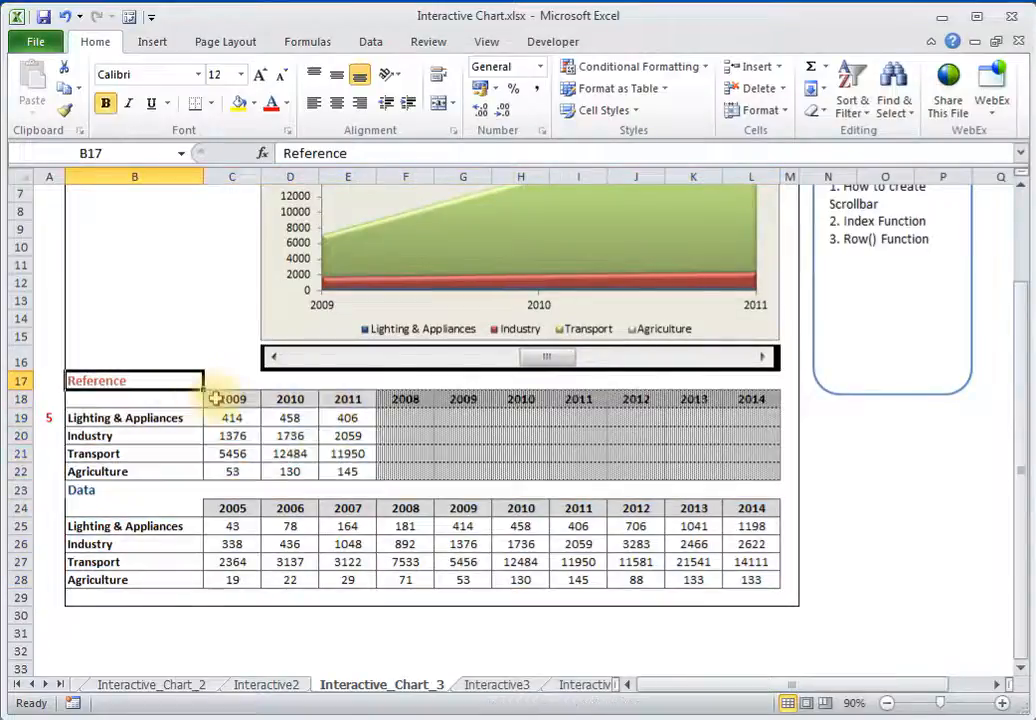
pyautogui.moveTo(227, 398); pyautogui.dragTo(335, 466)
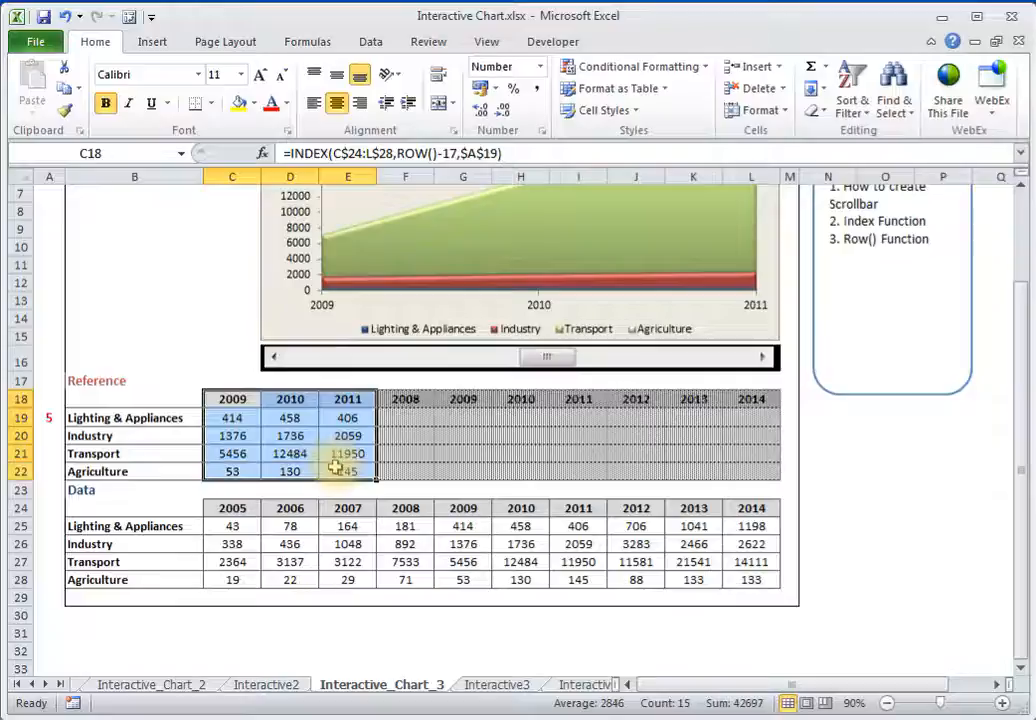
# - Inspect the chart's source range in the Reference table and the formula in cell C18
pyautogui.scroll(2, 337, 455)
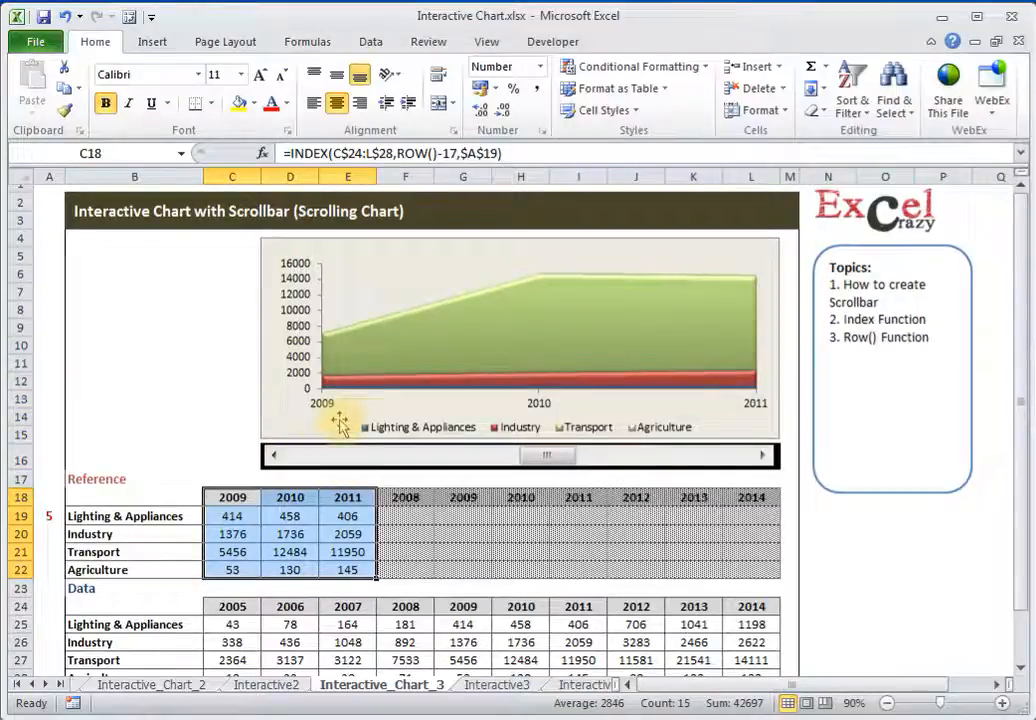
pyautogui.click(340, 423)
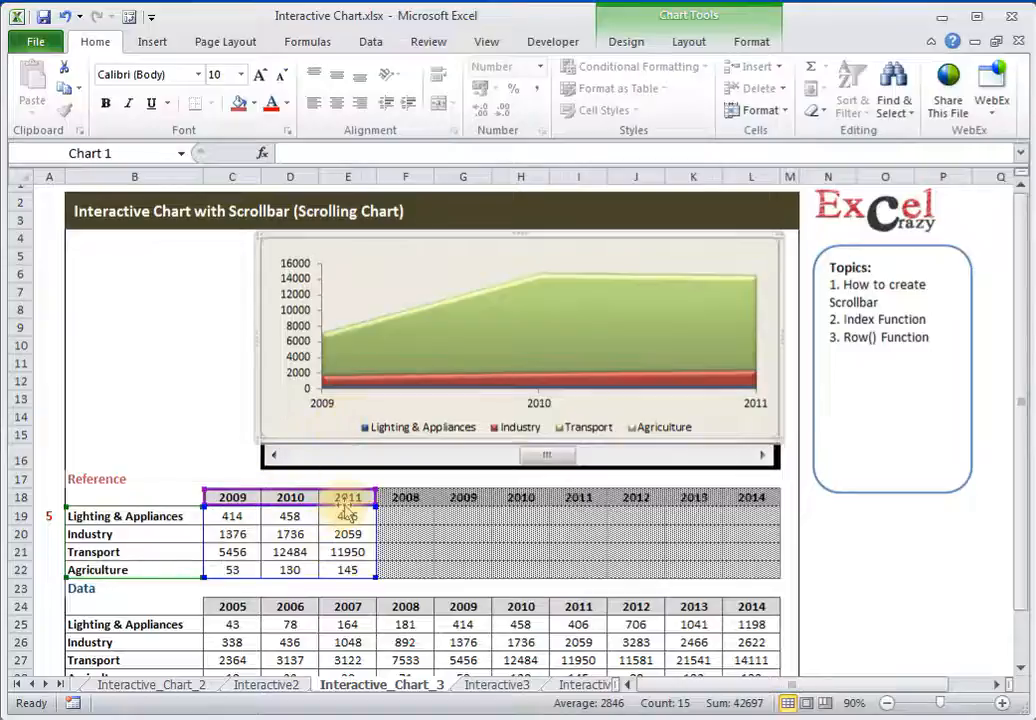
pyautogui.click(196, 460)
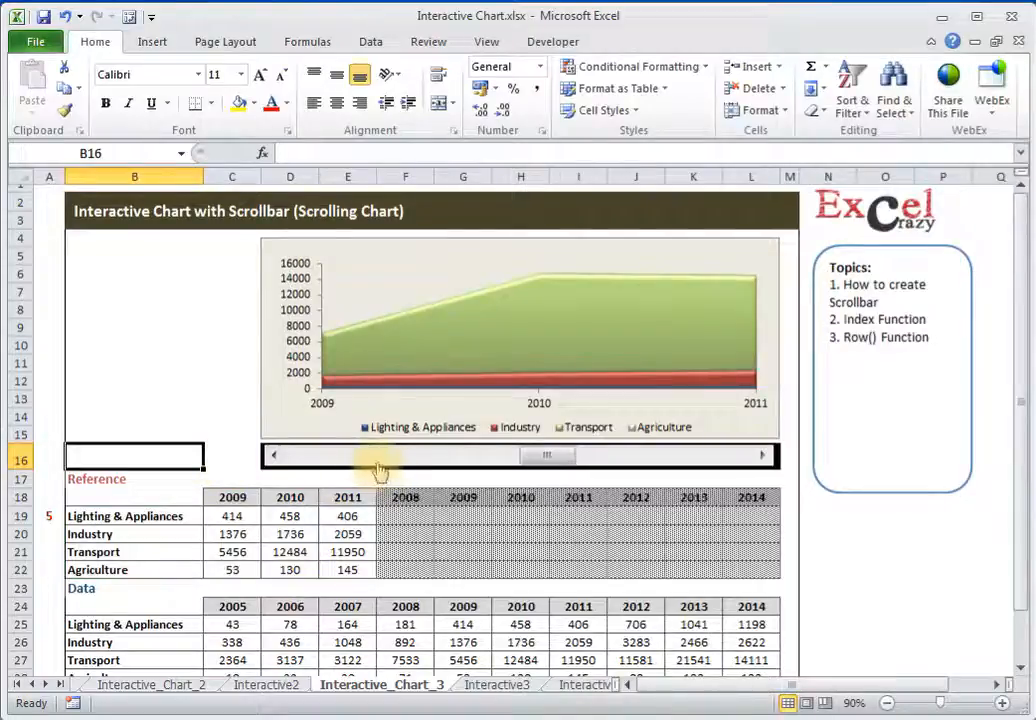
pyautogui.click(250, 502)
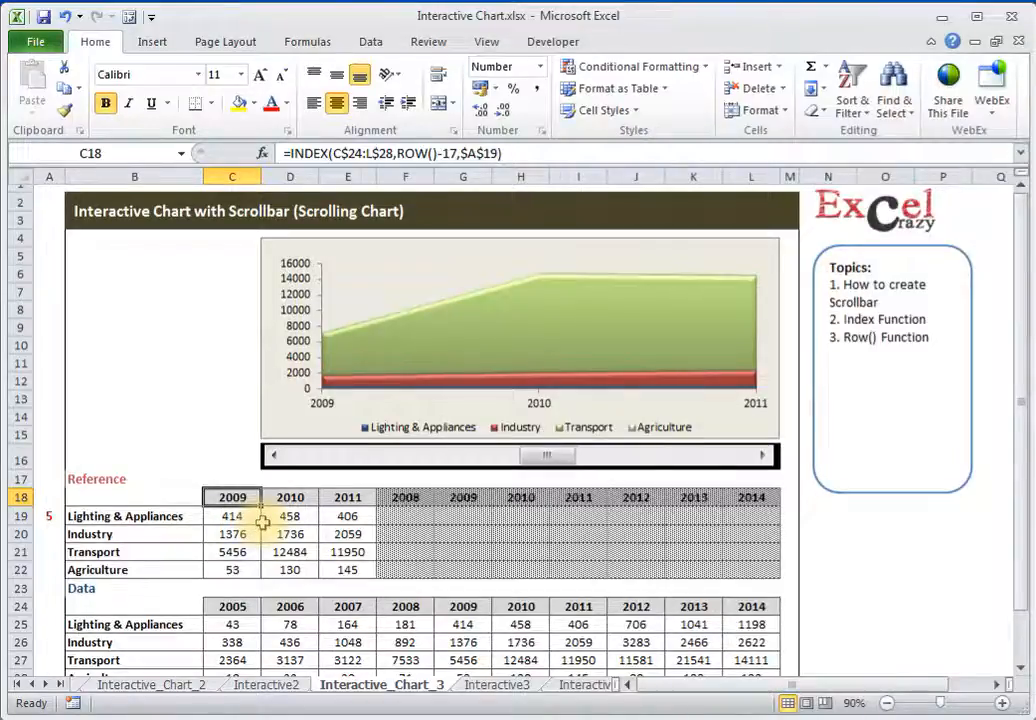
# - Copy the Data table B23:L28 from the Interactive_Chart_3 sheet to cell B23 of the Interactive3 sheet
pyautogui.scroll(-4, 272, 522)
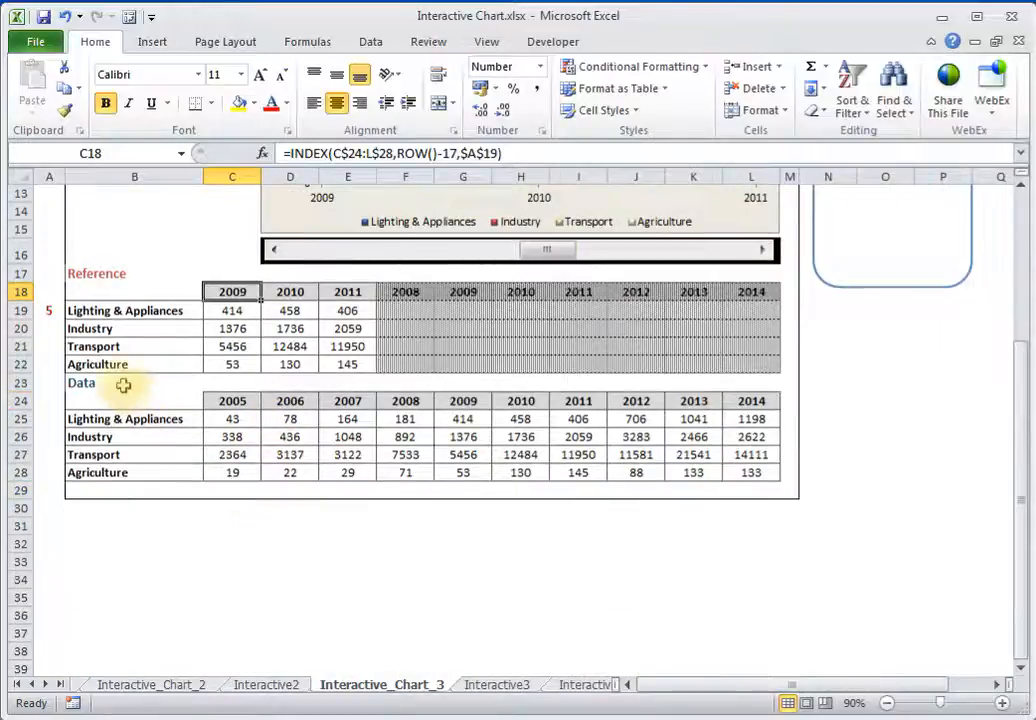
pyautogui.moveTo(130, 384); pyautogui.dragTo(751, 469)
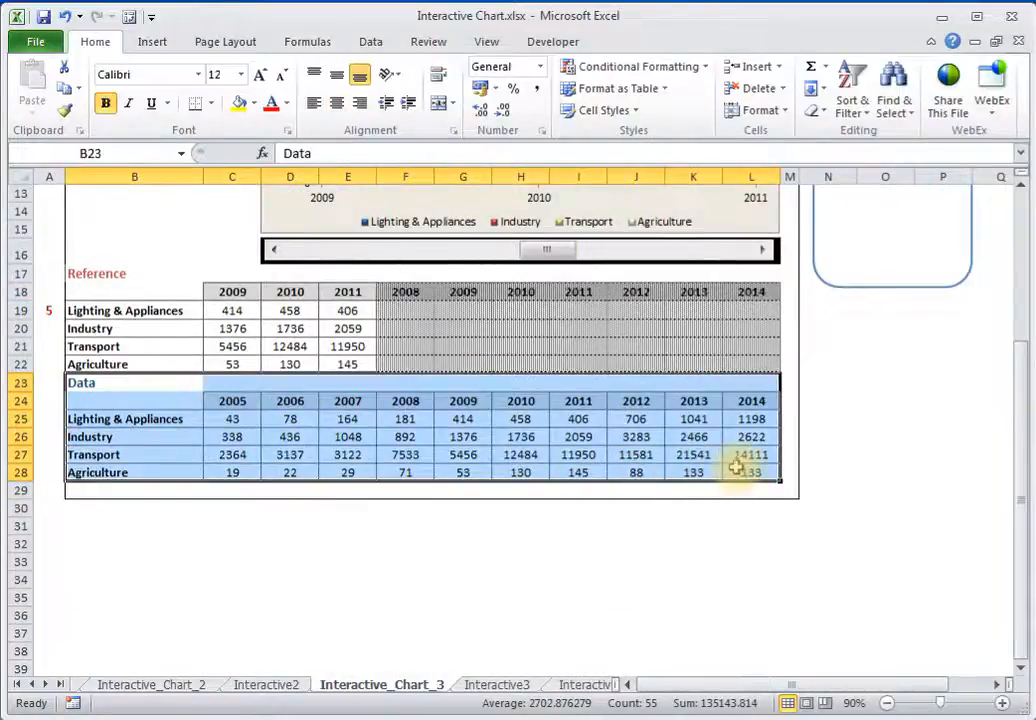
pyautogui.hotkey('ctrl', 'c')
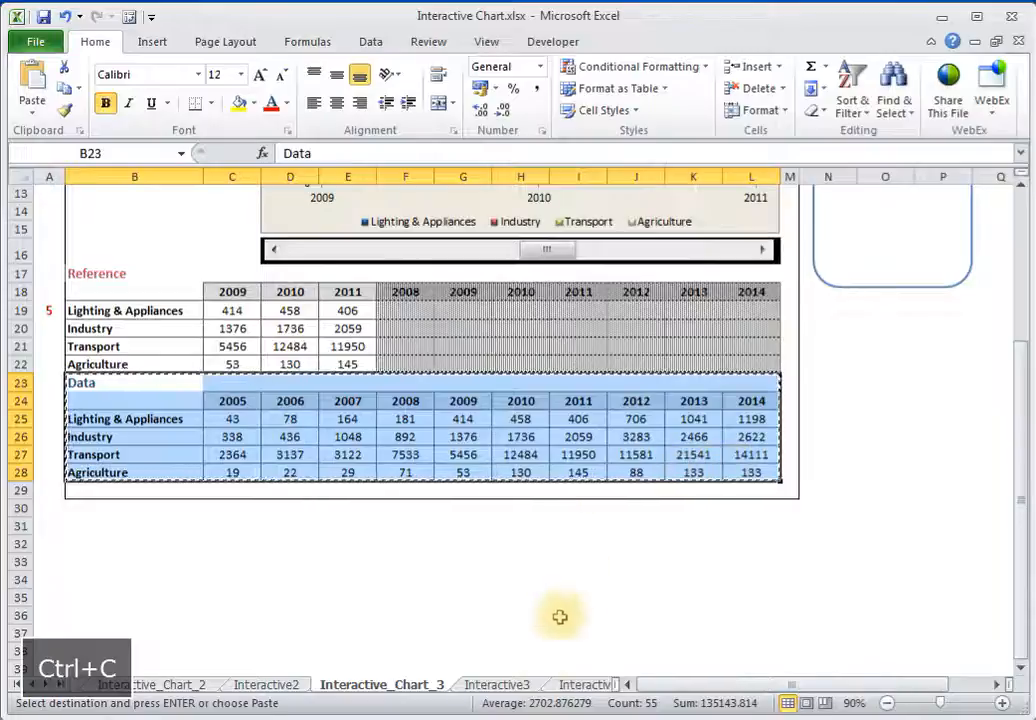
pyautogui.click(507, 684)
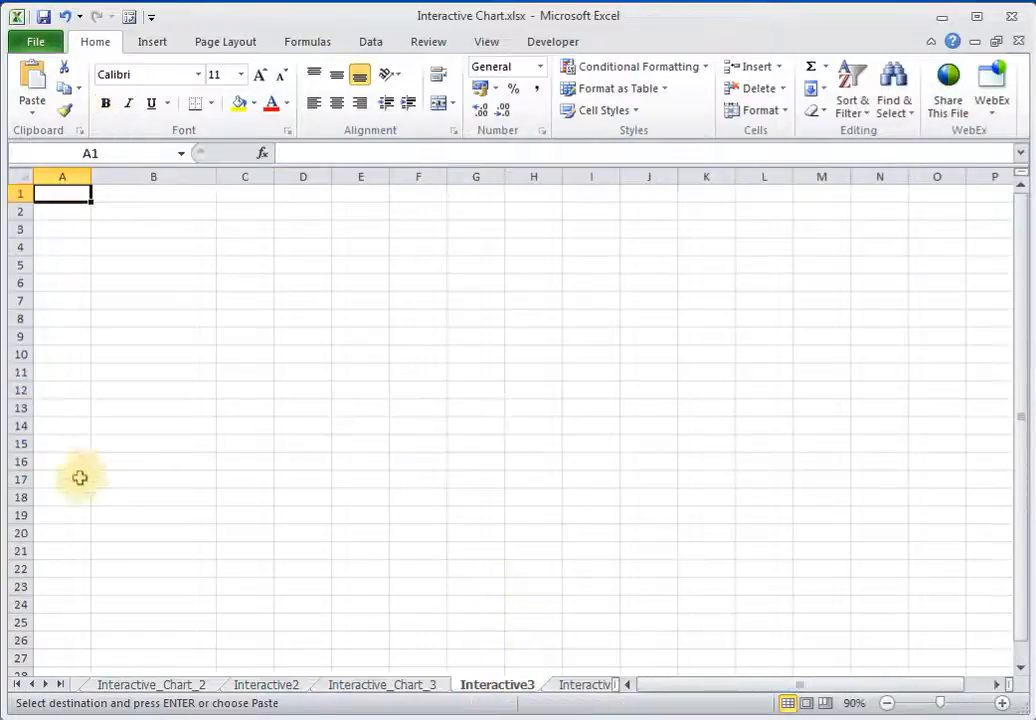
pyautogui.scroll(-2, 110, 495)
pyautogui.click(116, 485)
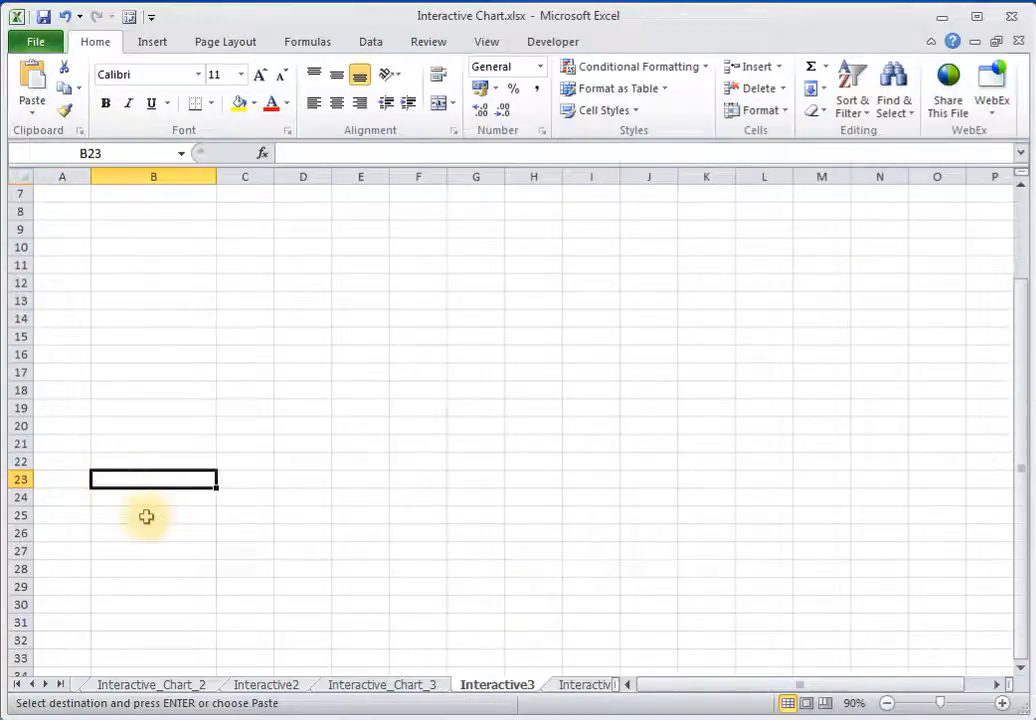
pyautogui.hotkey('ctrl', 'v')
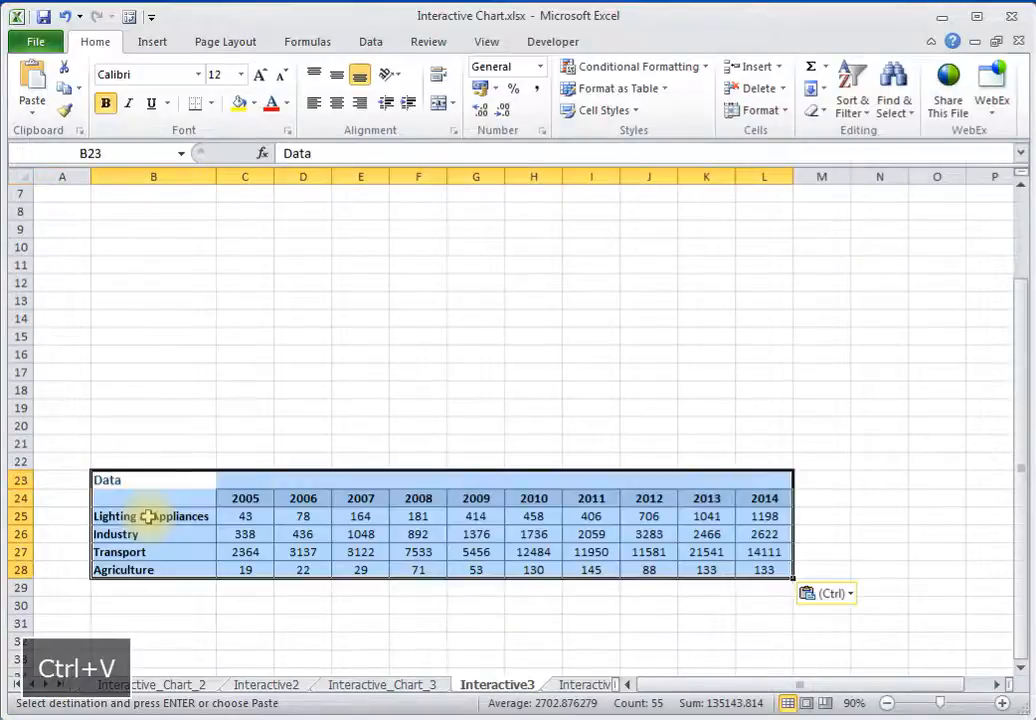
# - Copy the Reference table B17:E22 from the Interactive_Chart_3 sheet to cell B17 of the Interactive3 sheet
pyautogui.click(388, 686)
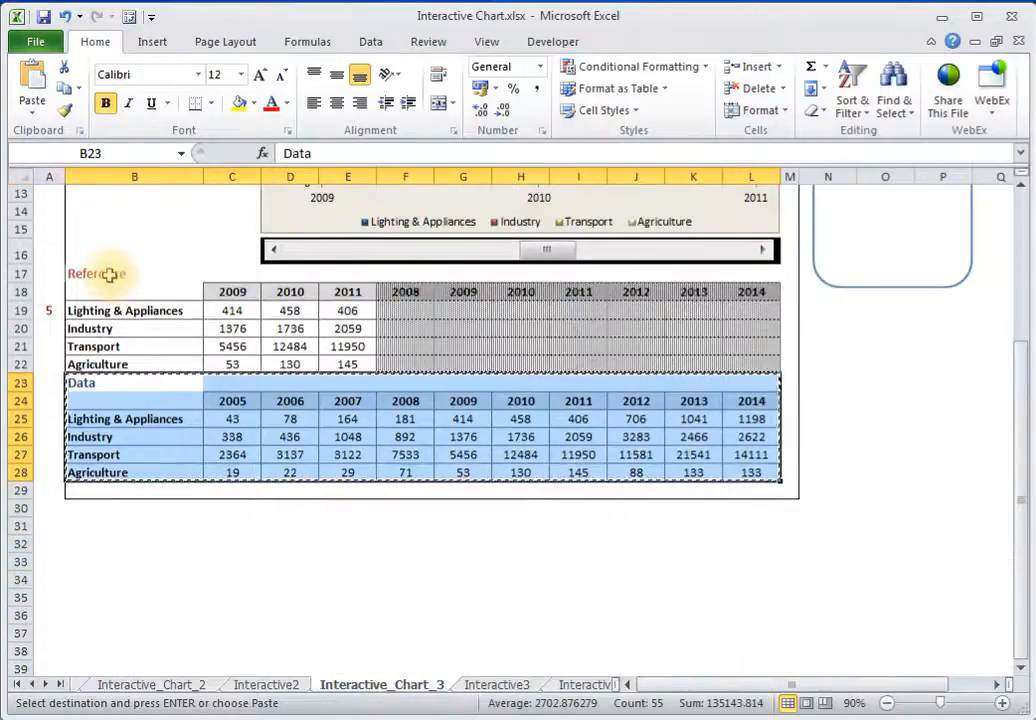
pyautogui.moveTo(109, 273); pyautogui.dragTo(350, 358)
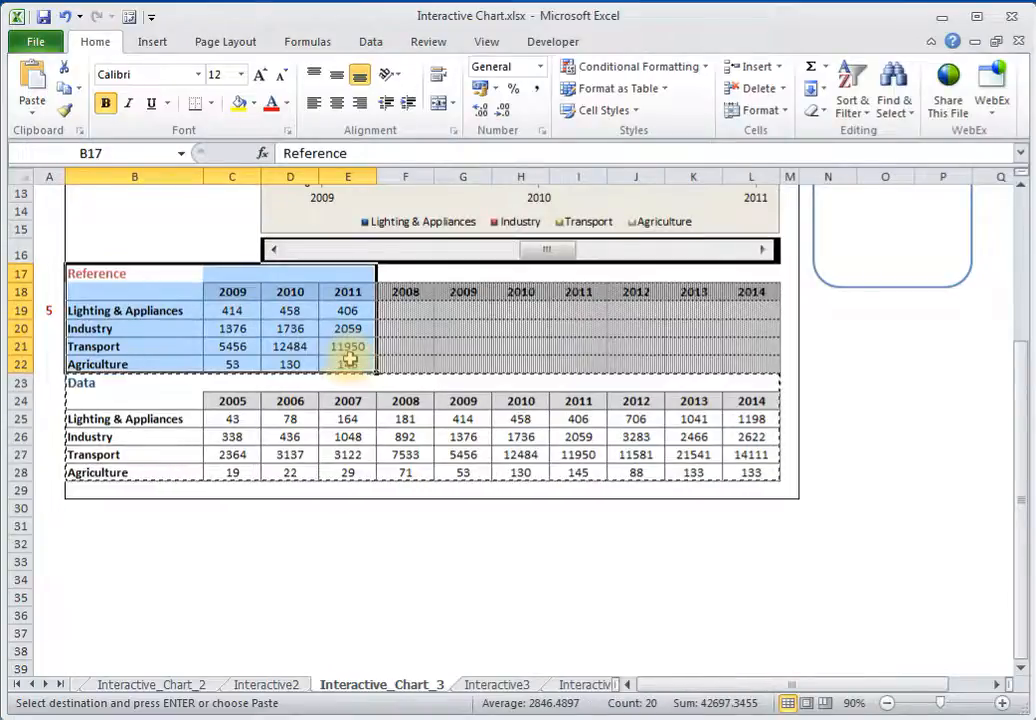
pyautogui.hotkey('ctrl', 'c')
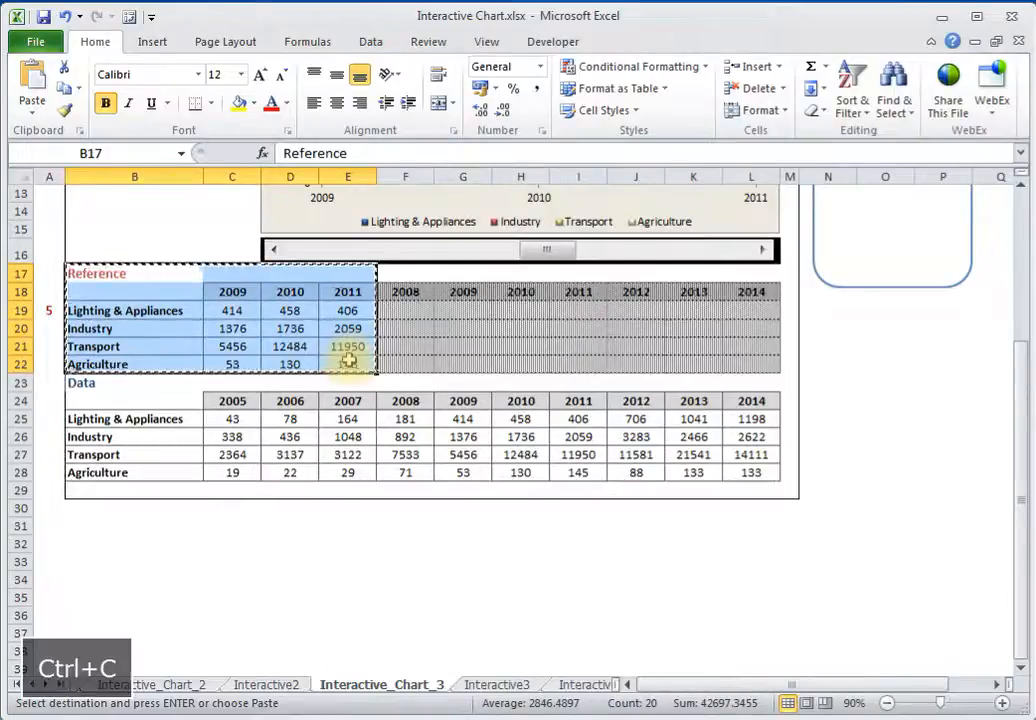
pyautogui.click(536, 686)
pyautogui.click(138, 378)
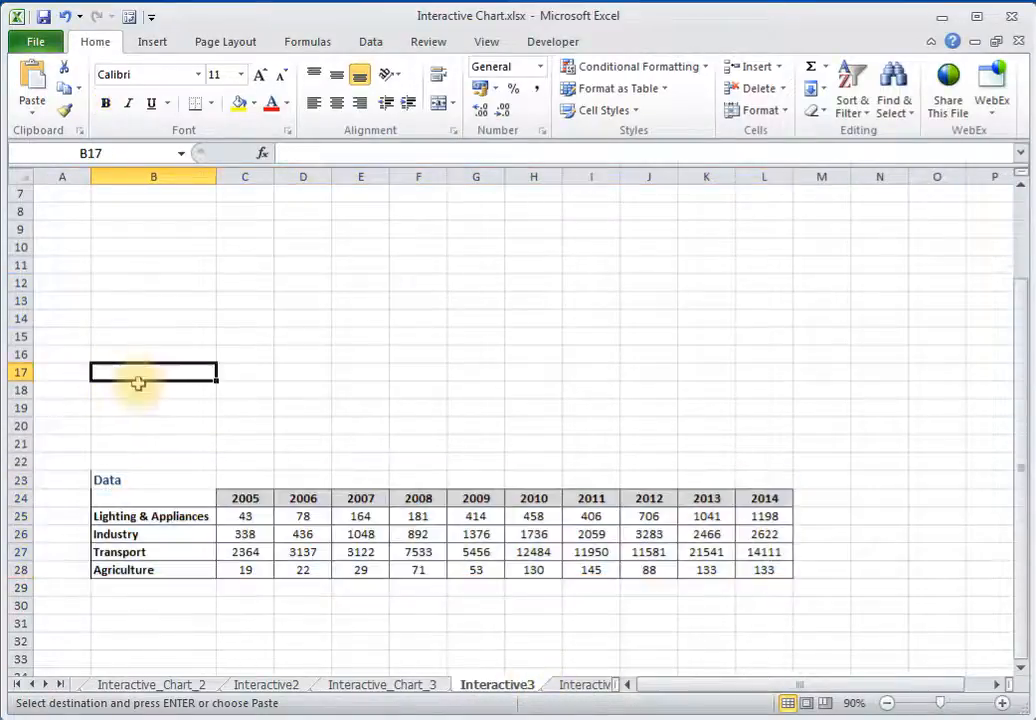
pyautogui.hotkey('ctrl', 'v')
pyautogui.scroll(2, 138, 383)
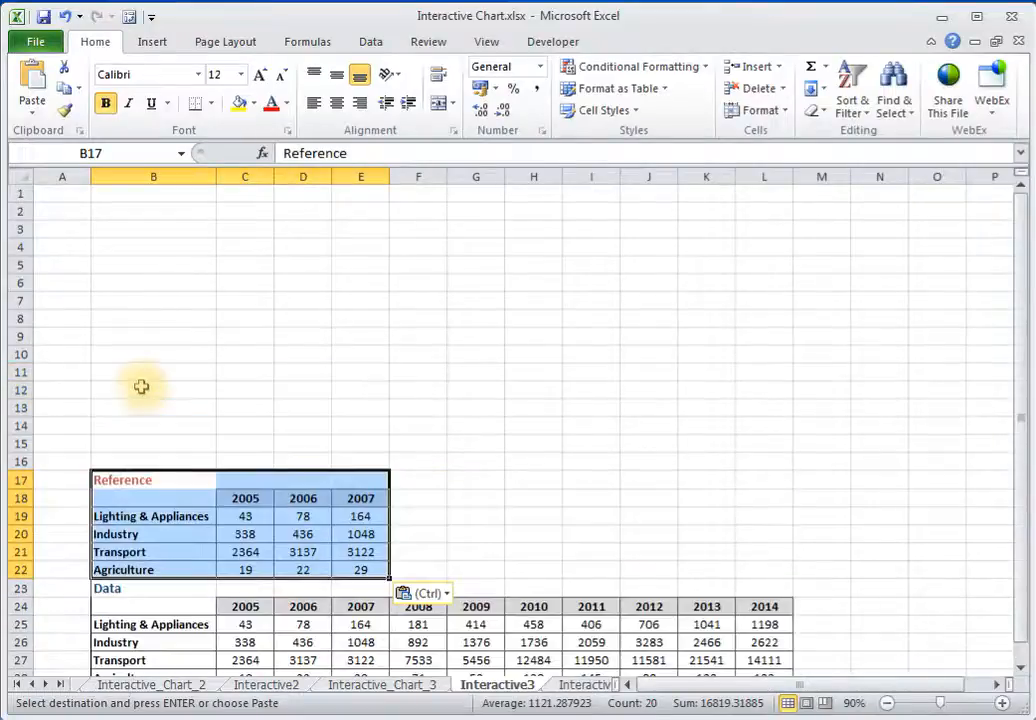
# - Insert a horizontal Scroll Bar form control above the Reference table, spanning columns E to L along row 13
pyautogui.click(146, 388)
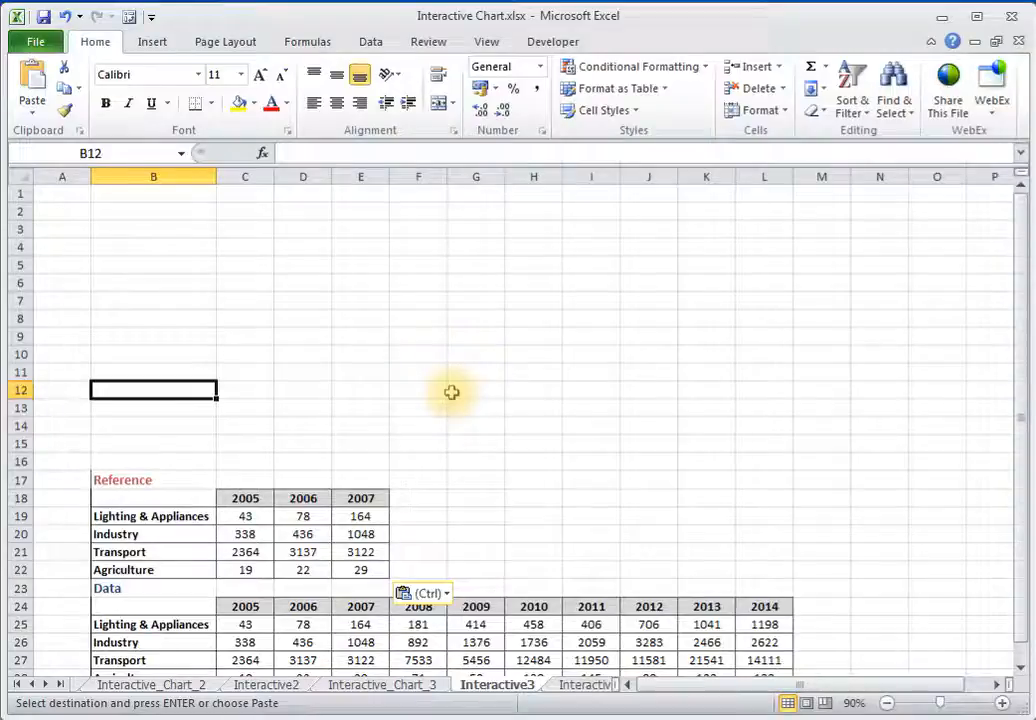
pyautogui.click(547, 43)
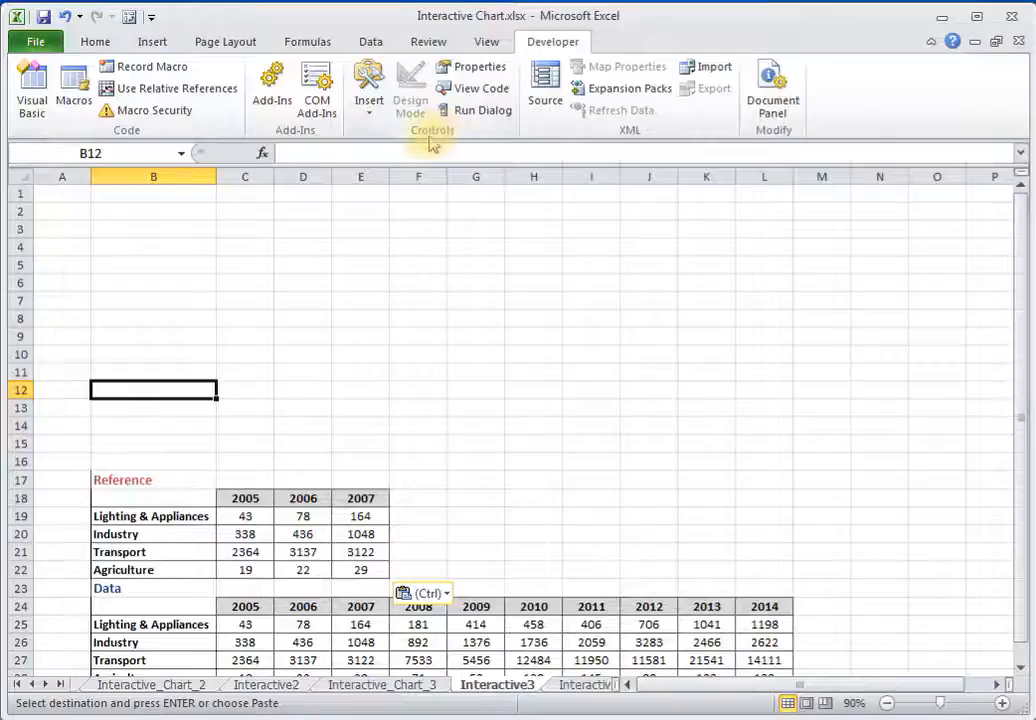
pyautogui.click(369, 117)
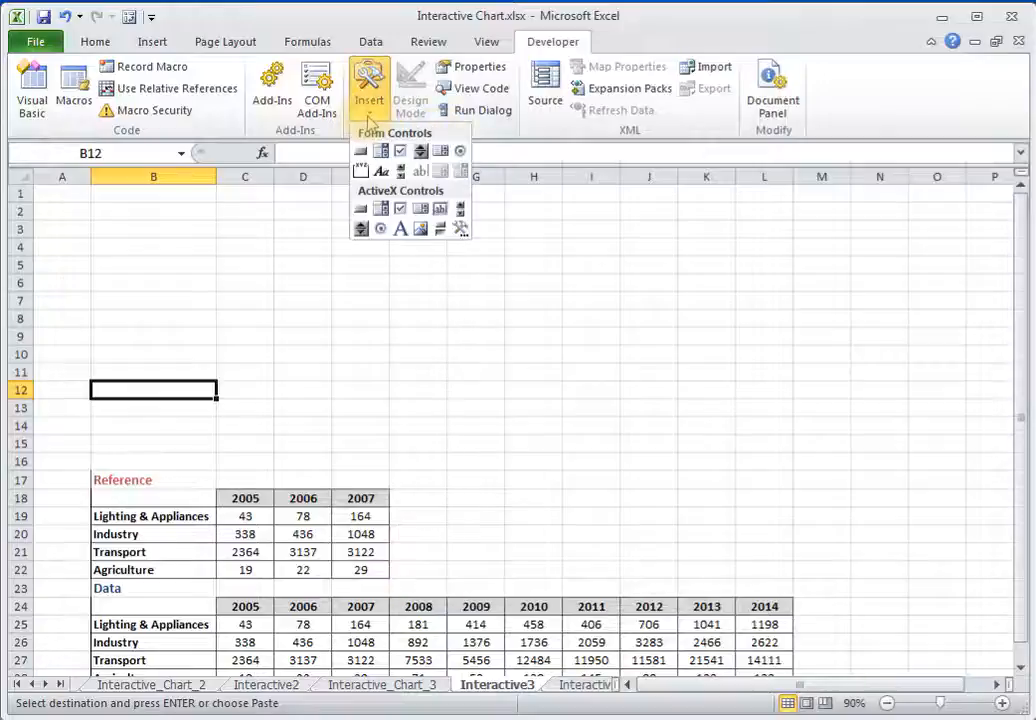
pyautogui.click(400, 171)
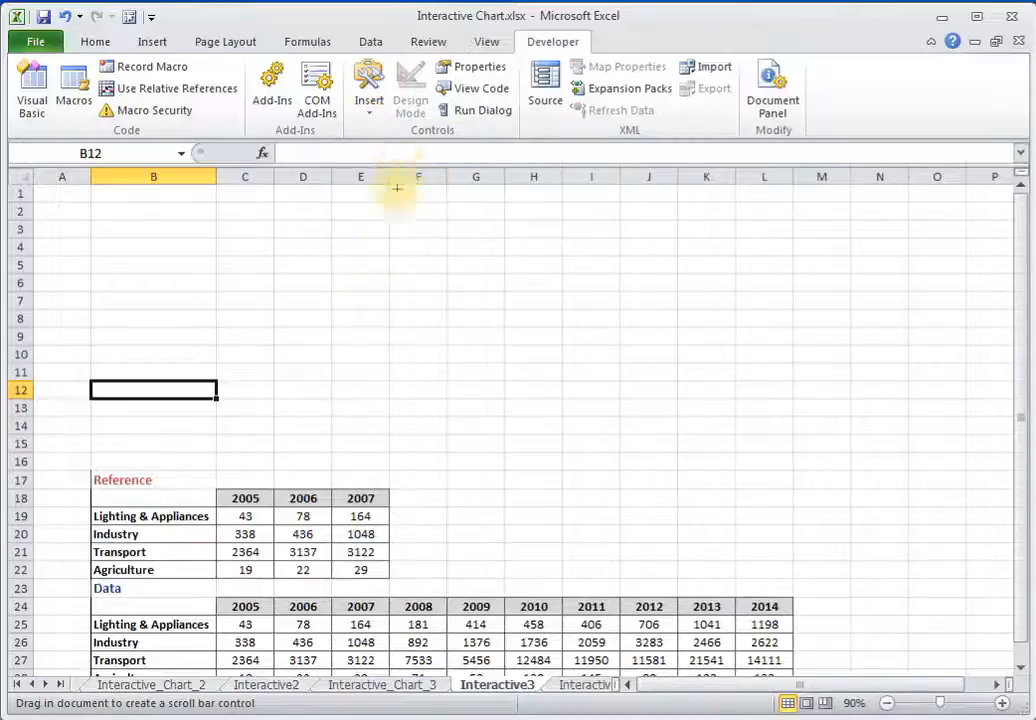
pyautogui.moveTo(350, 399); pyautogui.dragTo(788, 419)
pyautogui.click(651, 447)
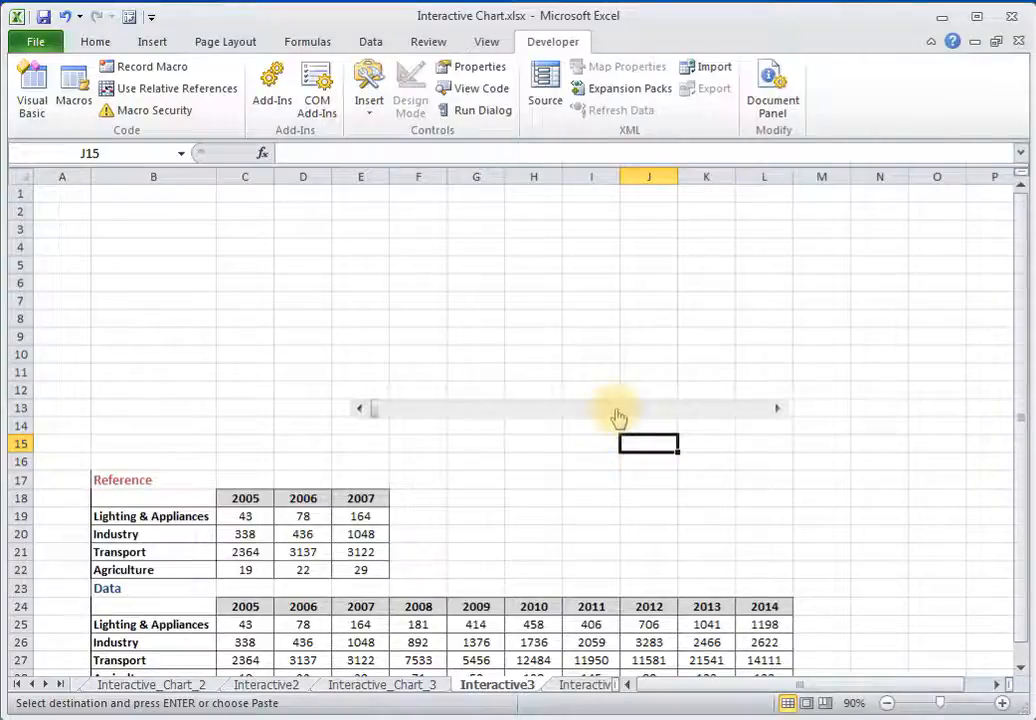
# - In the scroll bar's control settings, set the minimum value to 1 and the maximum value to 8
pyautogui.rightClick(619, 416)
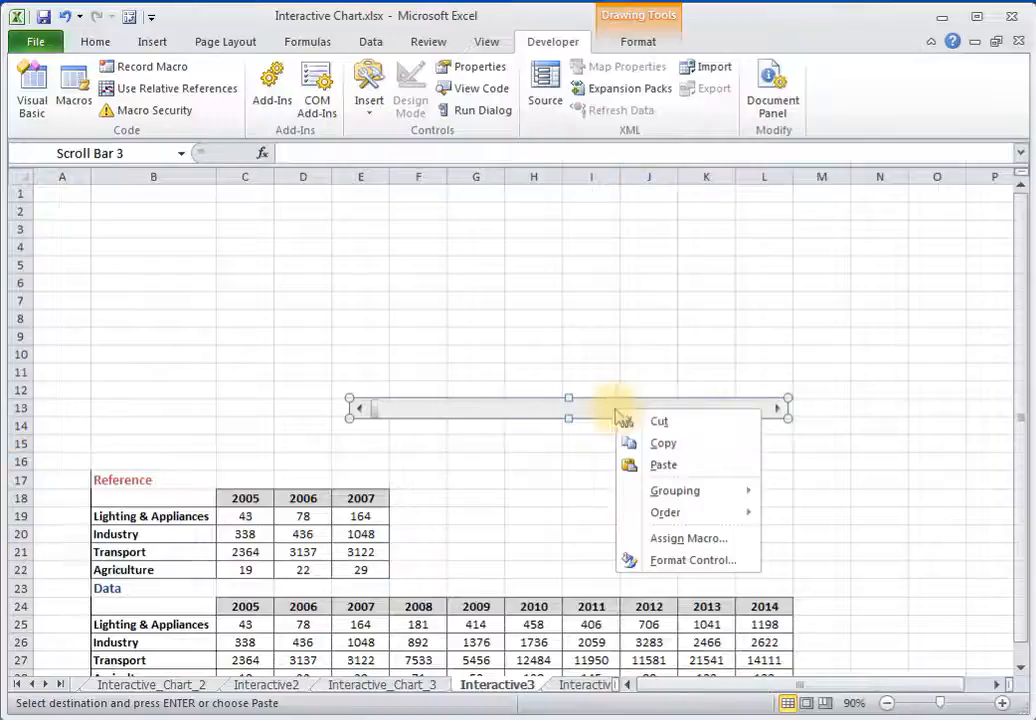
pyautogui.click(652, 561)
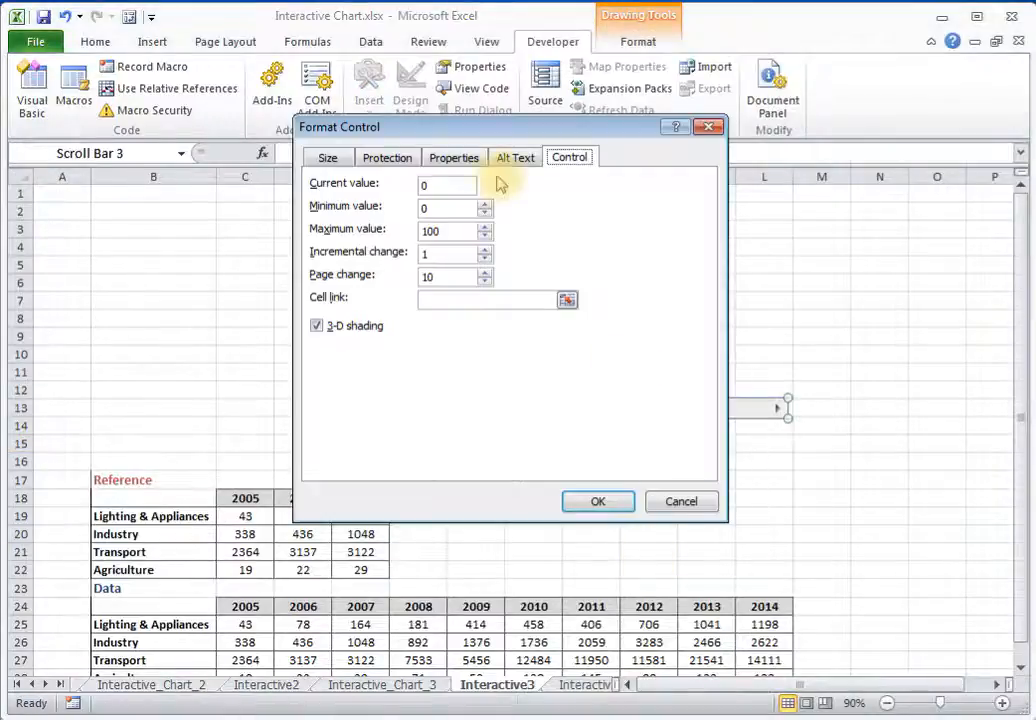
pyautogui.moveTo(469, 130); pyautogui.dragTo(629, 156)
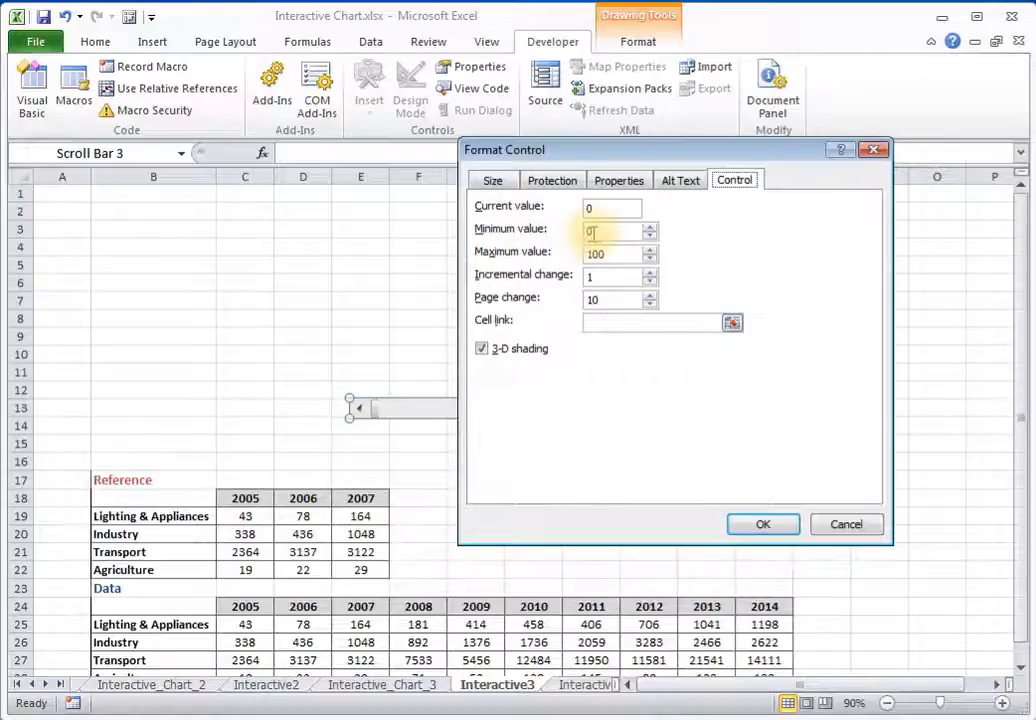
pyautogui.moveTo(596, 240); pyautogui.dragTo(584, 241)
pyautogui.write('1')
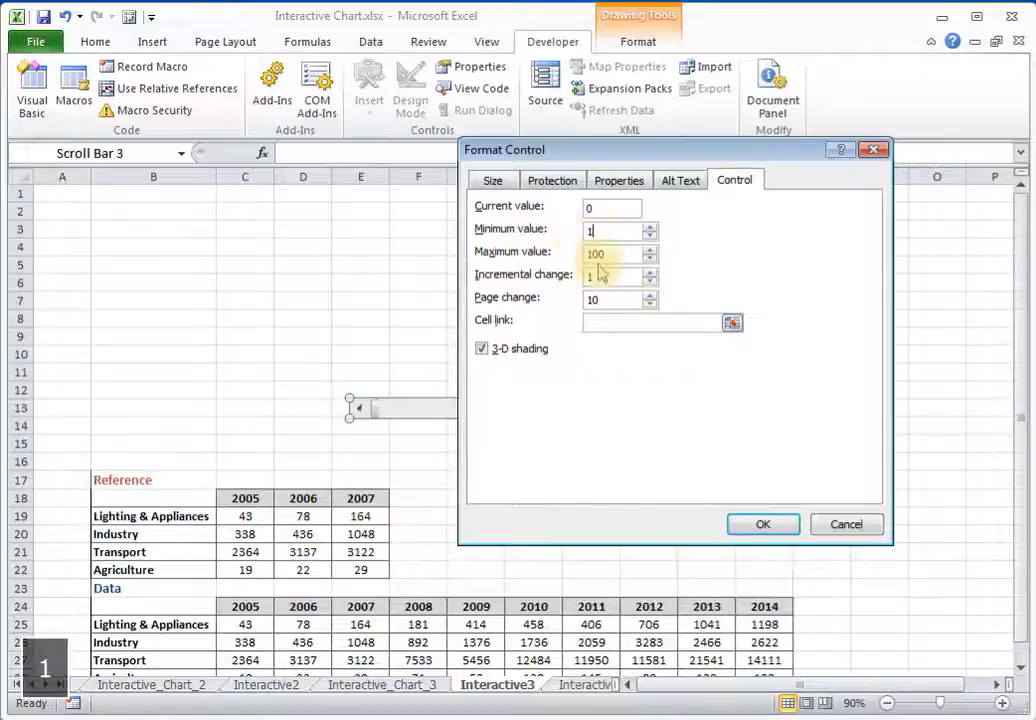
pyautogui.moveTo(598, 256); pyautogui.dragTo(585, 262)
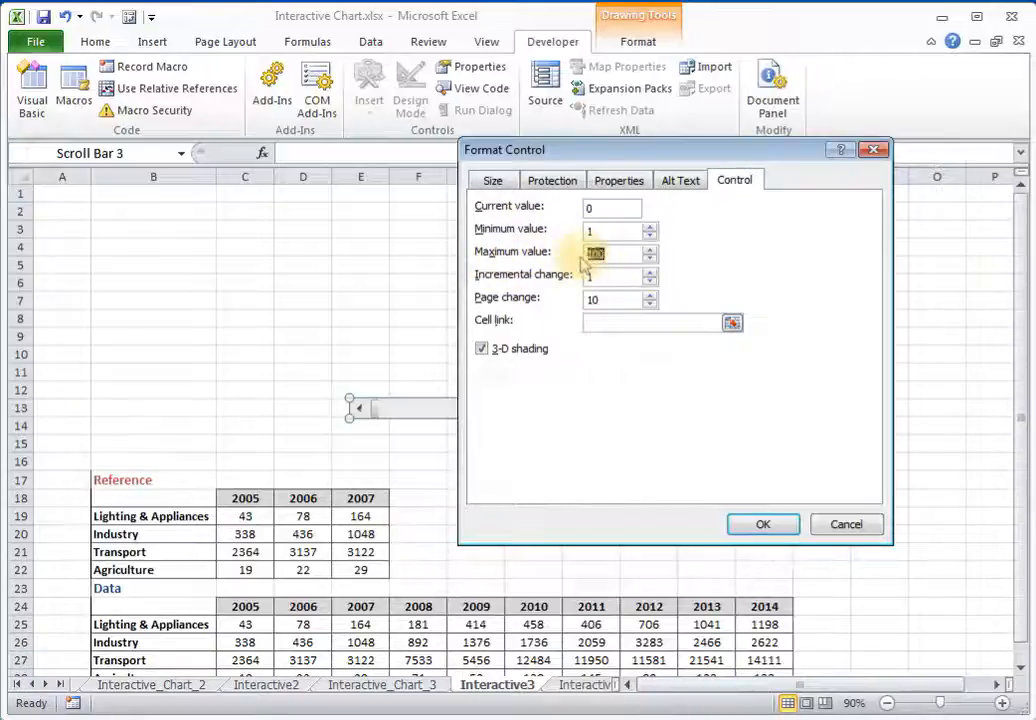
pyautogui.write('8')
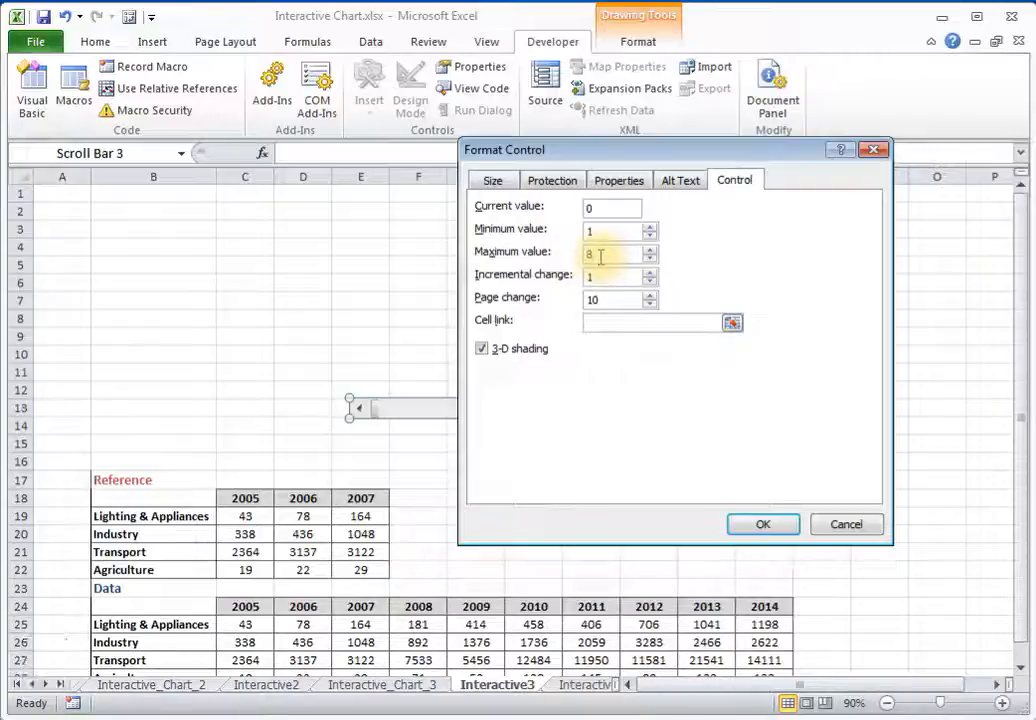
# - Set the scroll bar's page change to 2
pyautogui.moveTo(478, 148); pyautogui.dragTo(244, 156)
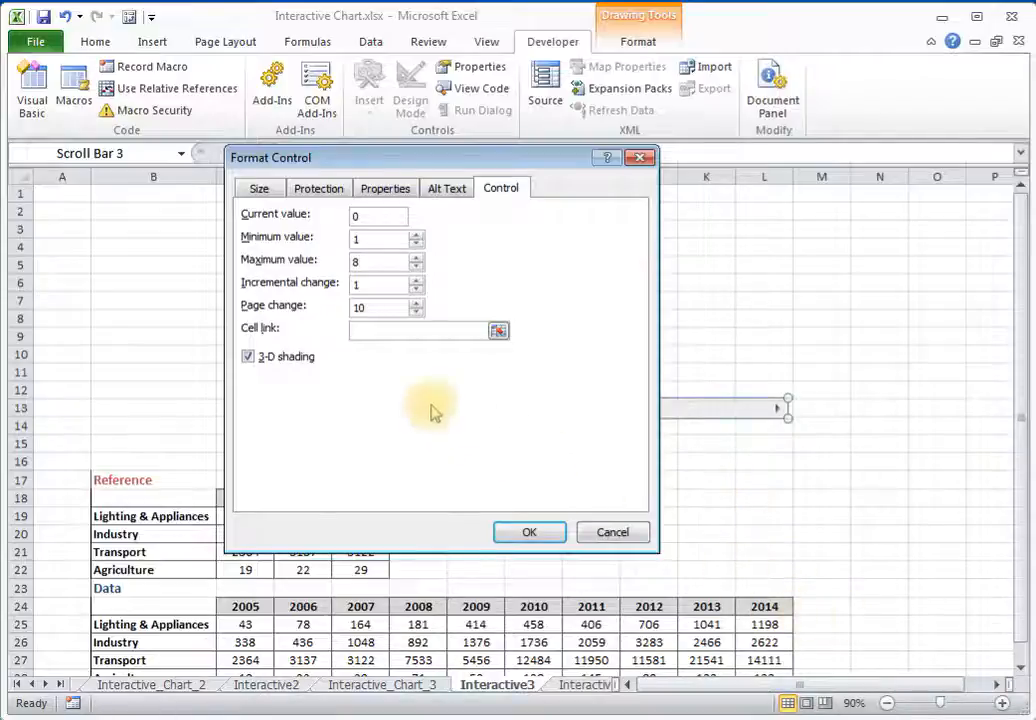
pyautogui.doubleClick(358, 308)
pyautogui.write('2')
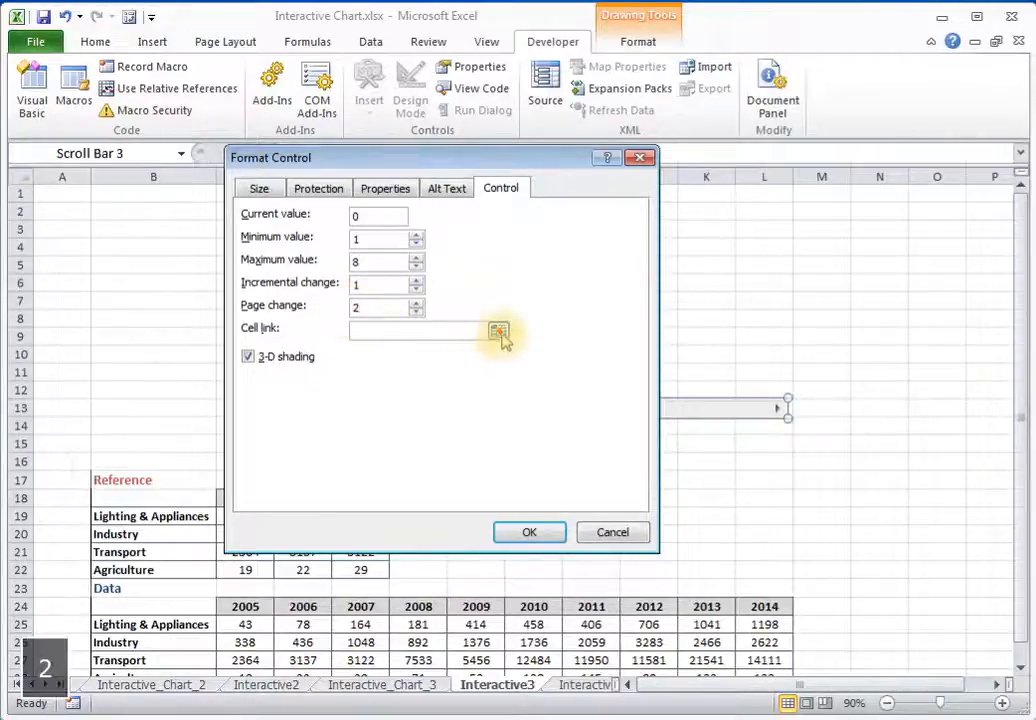
# - Link the scroll bar to cell $A$19, apply the control settings and deselect the control
pyautogui.click(500, 333)
pyautogui.click(70, 516)
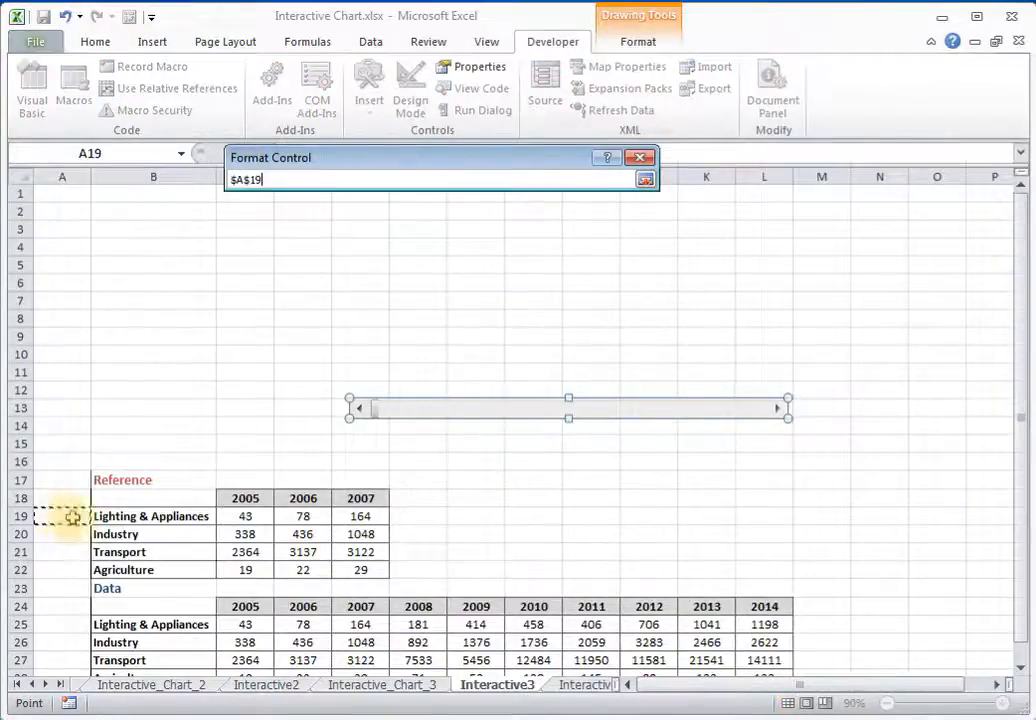
pyautogui.click(645, 179)
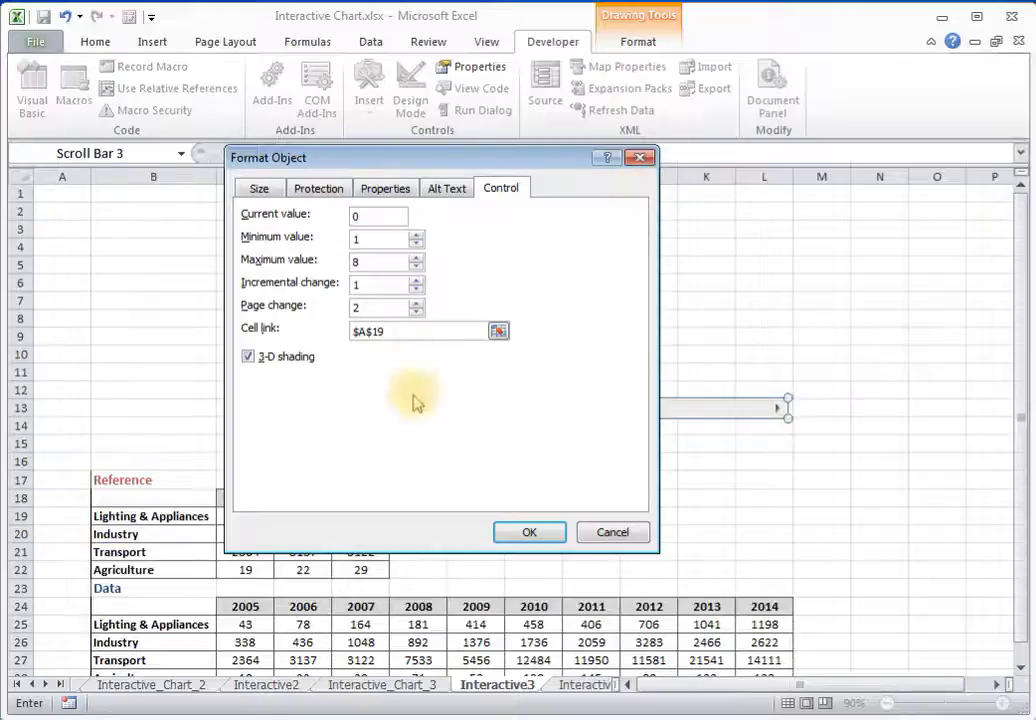
pyautogui.click(529, 531)
pyautogui.click(591, 497)
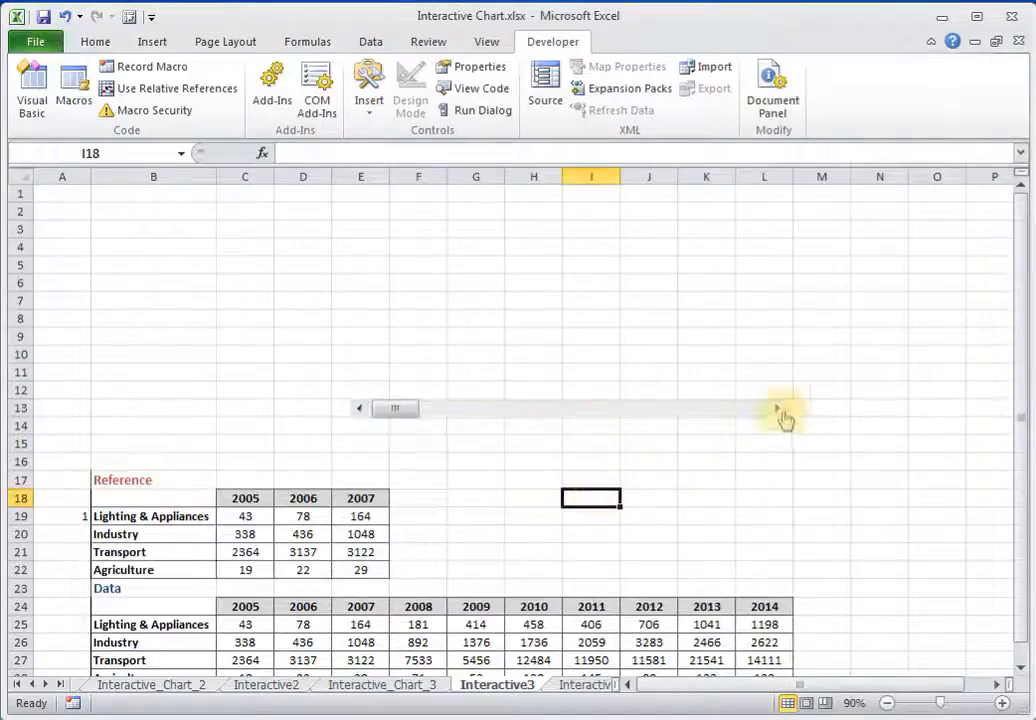
# - Test the scroll bar's incremental change by stepping it forward several times and watching A19 and the Reference table
pyautogui.click(777, 409)
pyautogui.click(777, 409)
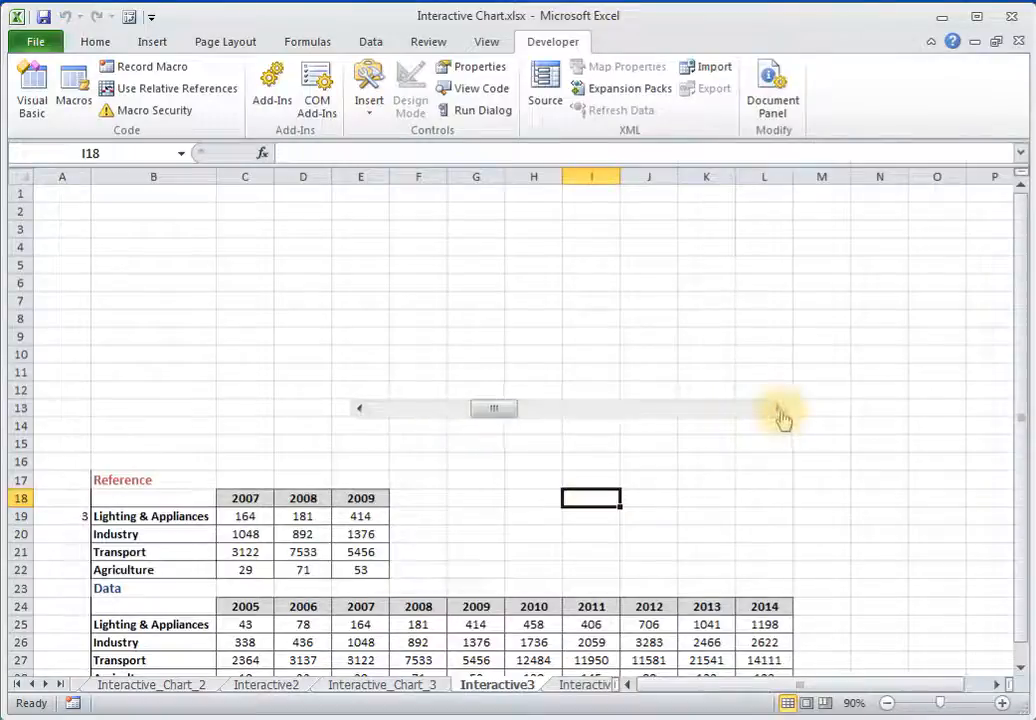
pyautogui.click(777, 409)
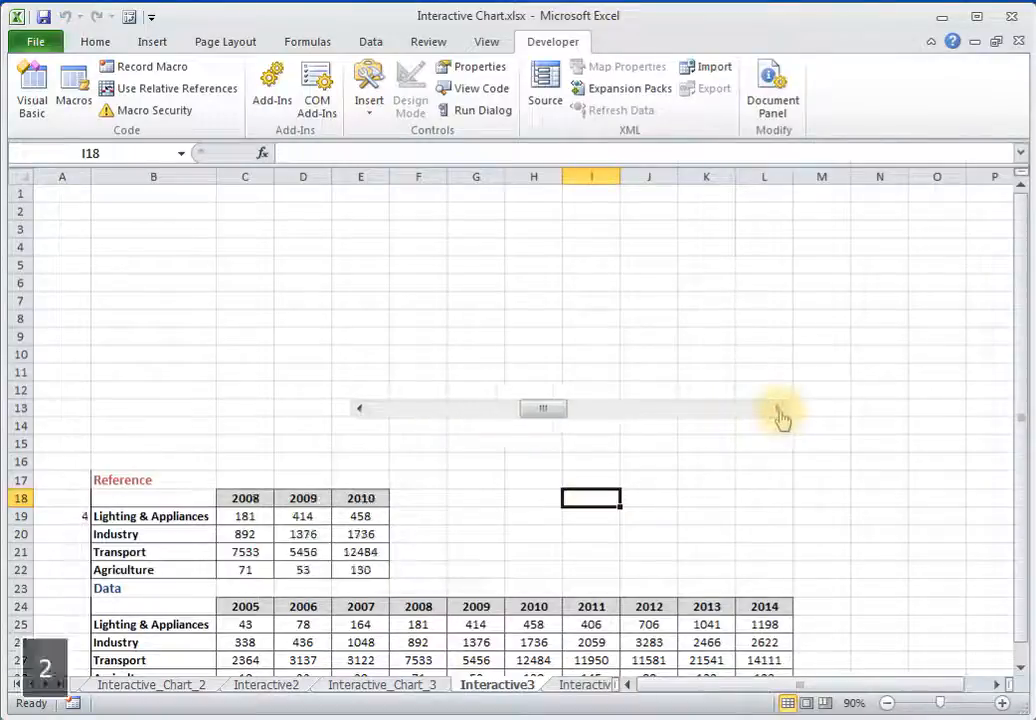
pyautogui.click(777, 409)
pyautogui.click(777, 409)
# - Centre the linked value horizontally in cell A19
pyautogui.click(86, 517)
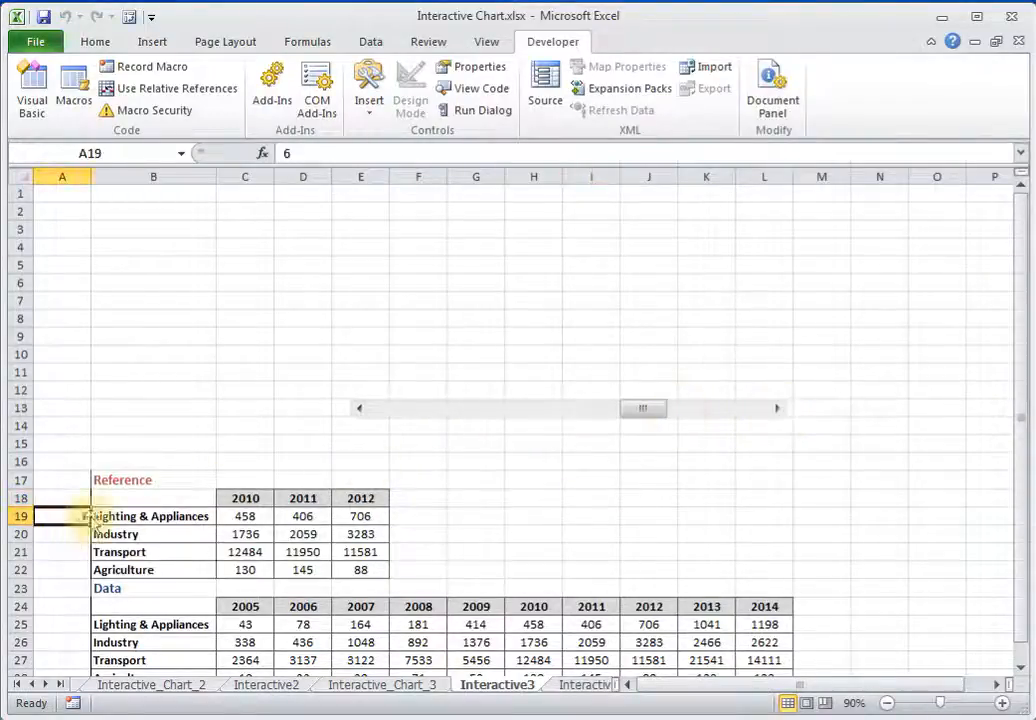
pyautogui.click(95, 42)
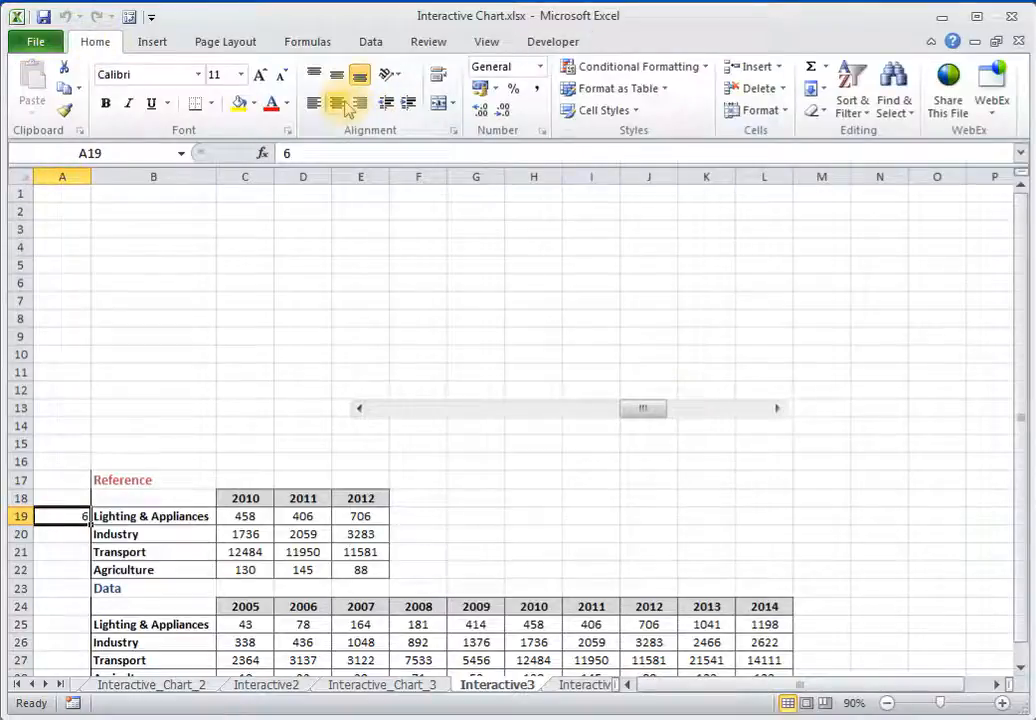
pyautogui.click(345, 103)
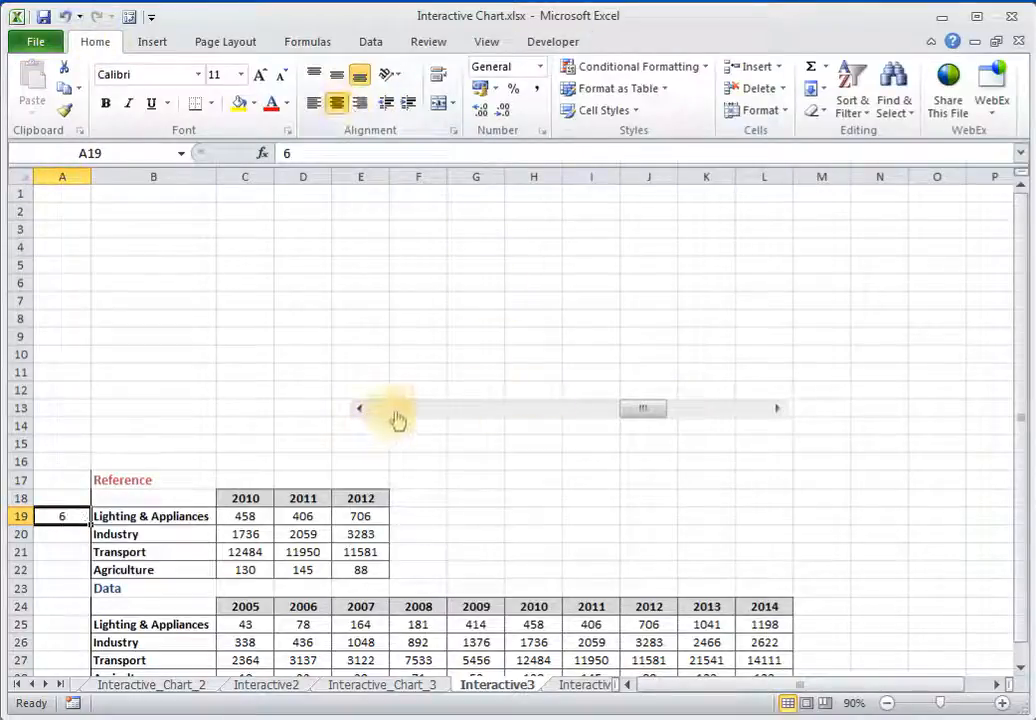
# - Test the scroll bar's page change in both directions, finishing back at its minimum position
pyautogui.click(431, 412)
pyautogui.click(432, 412)
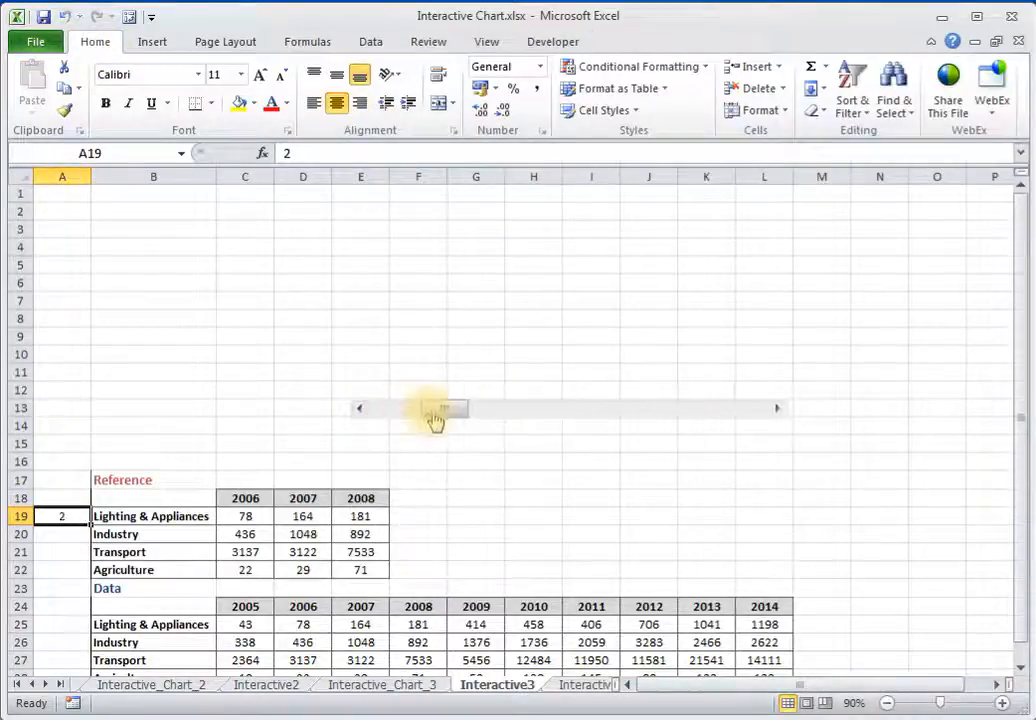
pyautogui.click(522, 412)
pyautogui.click(592, 412)
pyautogui.click(460, 412)
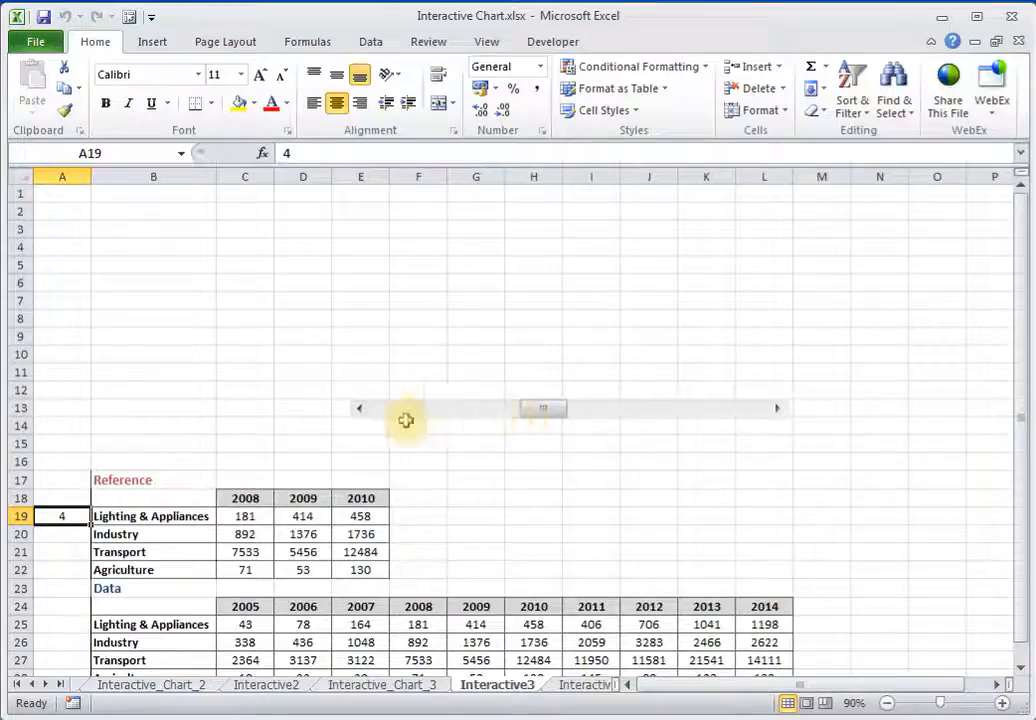
pyautogui.click(432, 413)
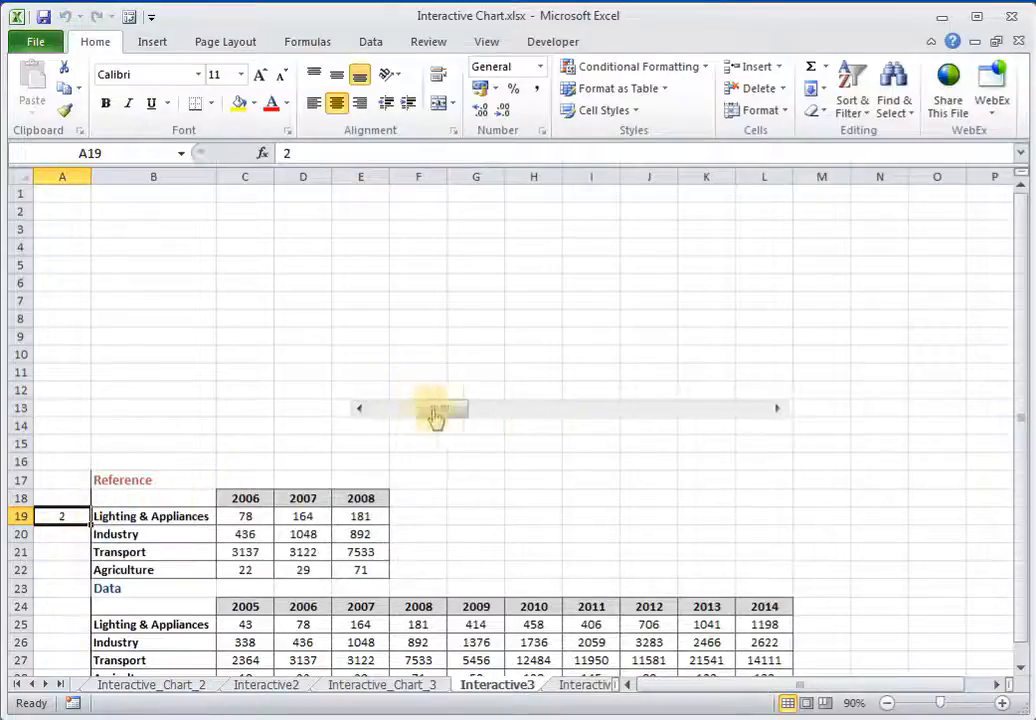
pyautogui.click(592, 412)
pyautogui.click(640, 412)
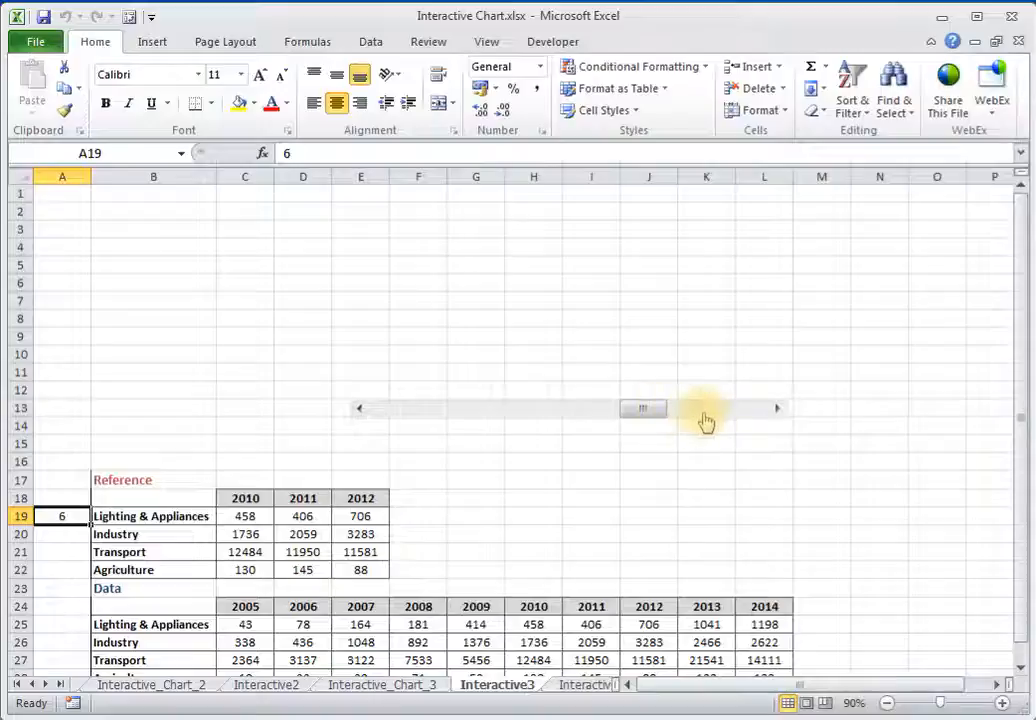
pyautogui.click(705, 412)
pyautogui.click(555, 416)
pyautogui.click(490, 416)
pyautogui.click(435, 418)
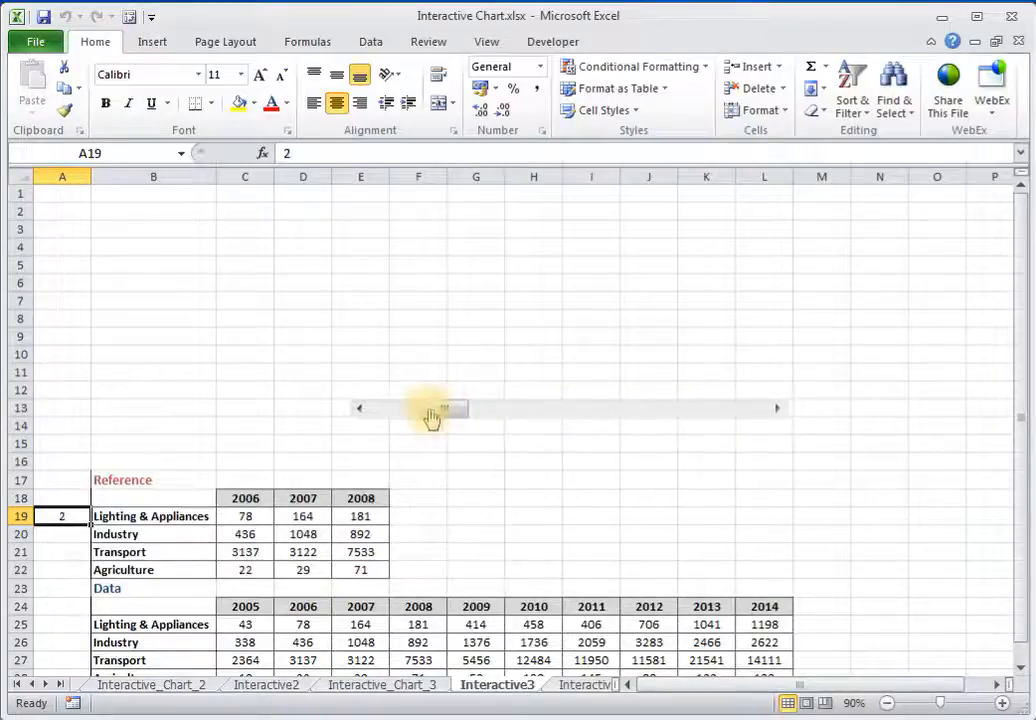
pyautogui.click(399, 420)
# - Clear the contents of C18:E22 in the Reference table, keeping its row labels and formatting
pyautogui.click(430, 482)
pyautogui.scroll(-1, 425, 485)
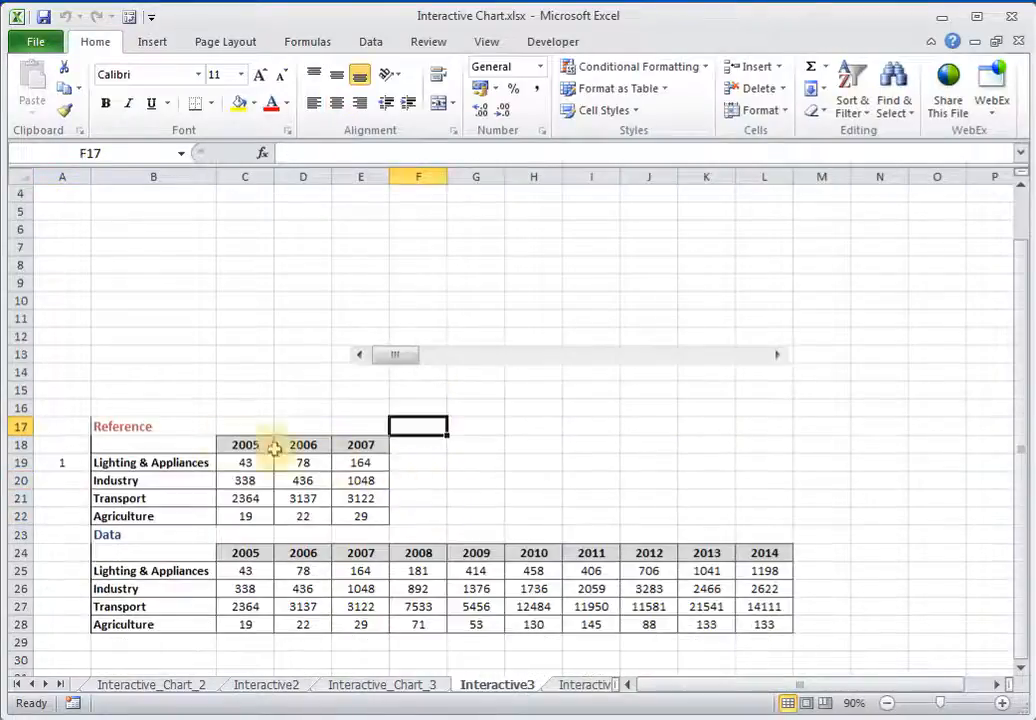
pyautogui.moveTo(229, 443); pyautogui.dragTo(370, 512)
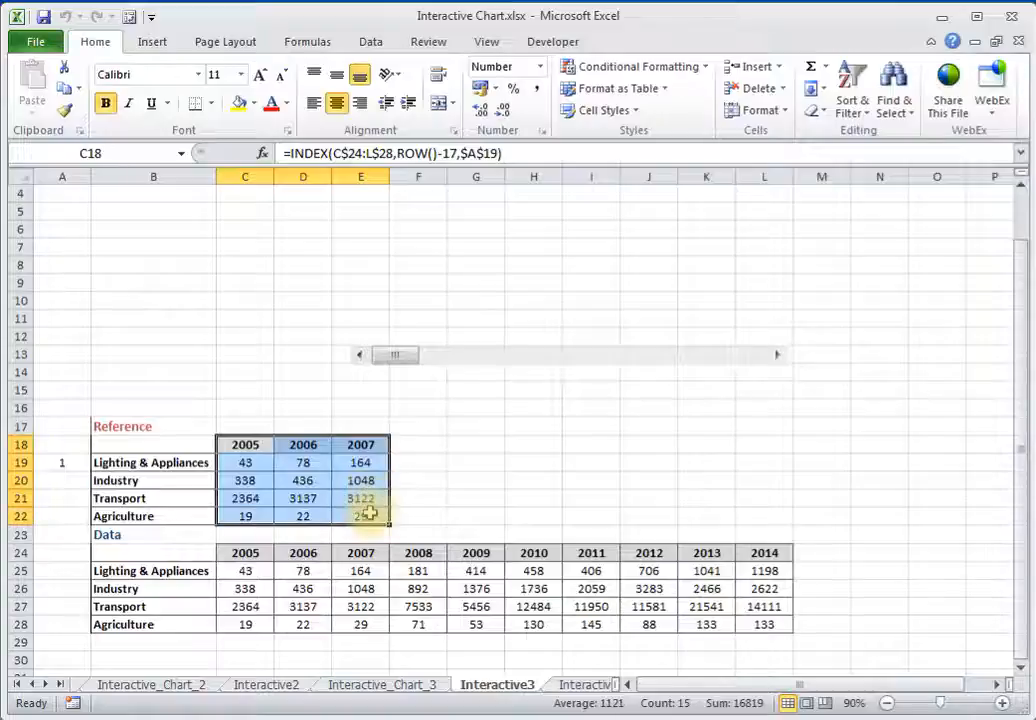
pyautogui.press('Delete')
pyautogui.click(483, 481)
pyautogui.scroll(-2, 289, 458)
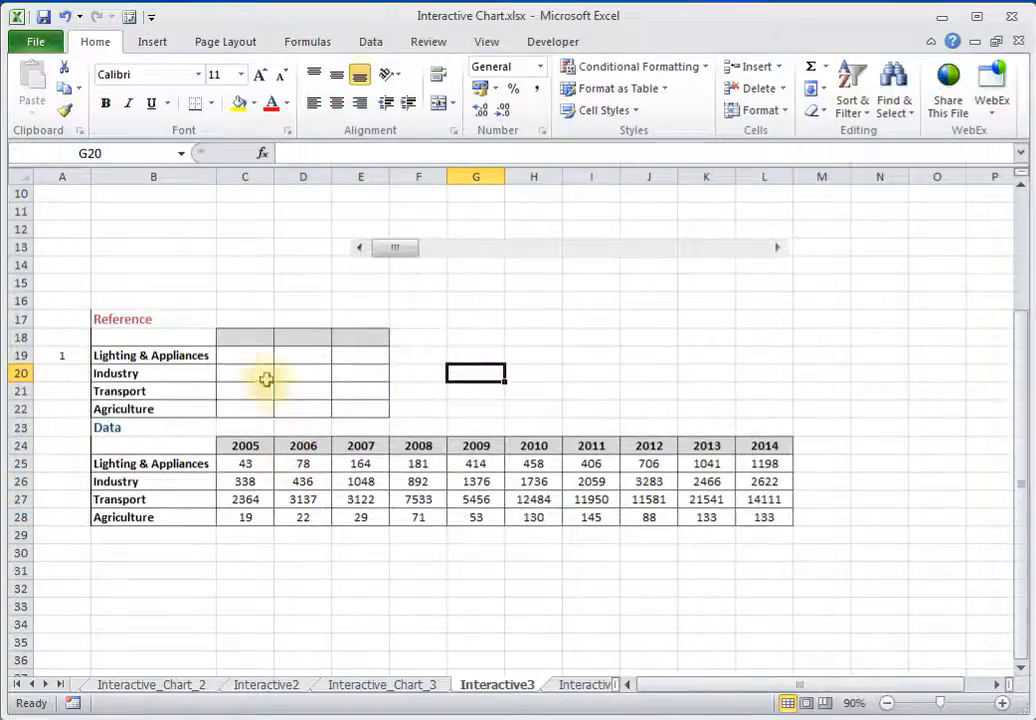
# - Start an INDEX formula in C18 with the data range C$24:L$28 as its array, locking only the rows
pyautogui.click(253, 340)
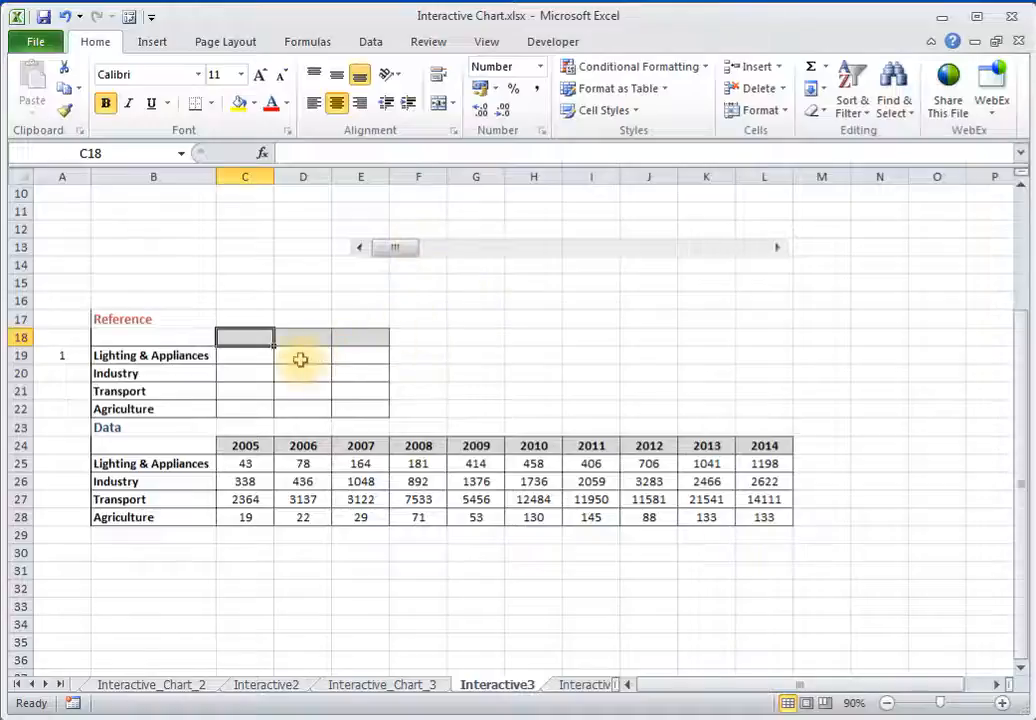
pyautogui.write('=')
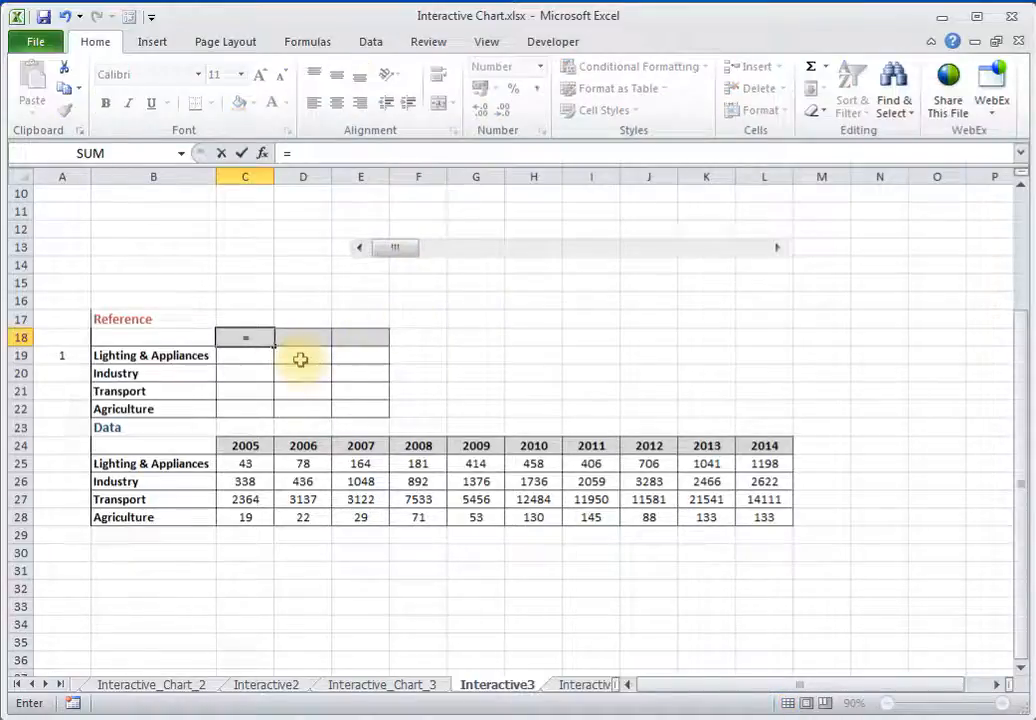
pyautogui.write('index(')
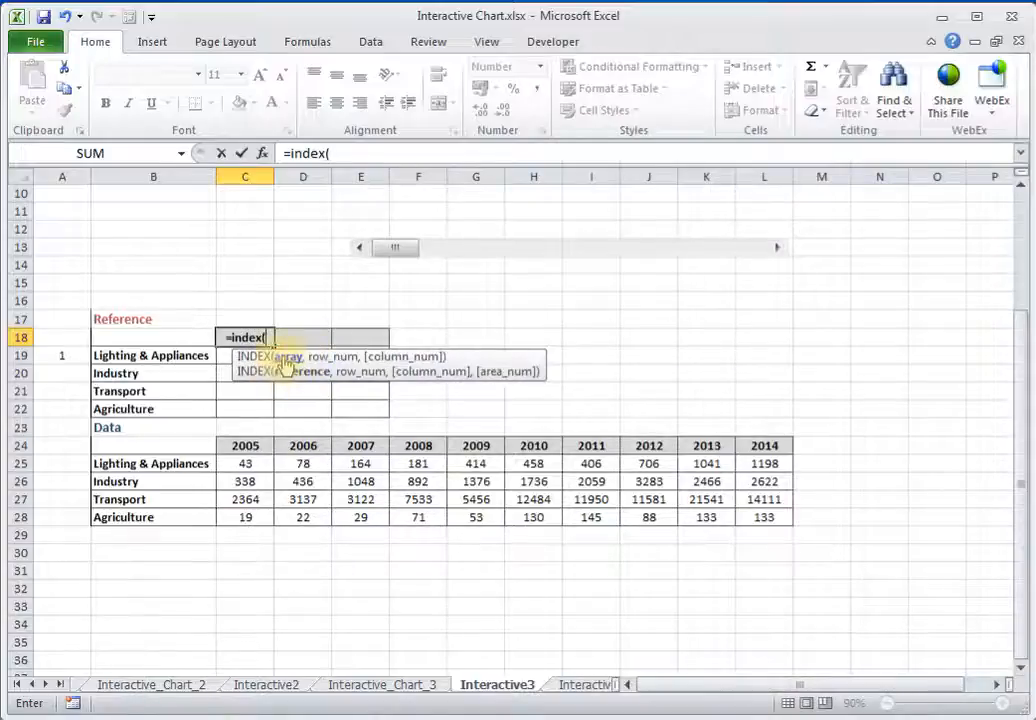
pyautogui.moveTo(245, 445); pyautogui.dragTo(762, 524)
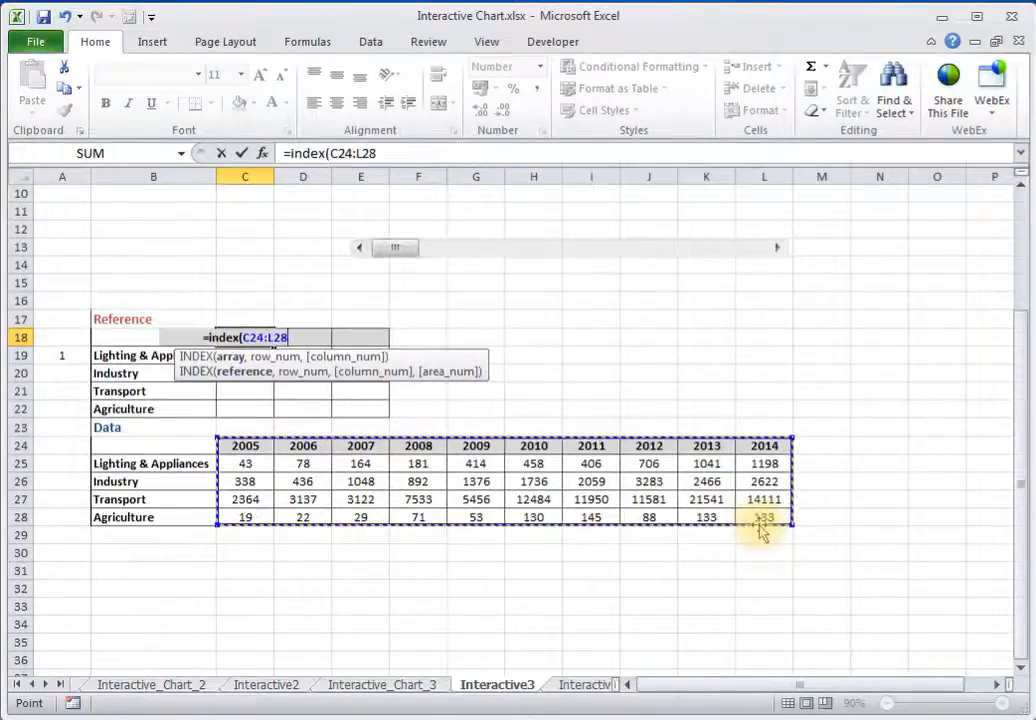
pyautogui.click(252, 337)
pyautogui.write('$')
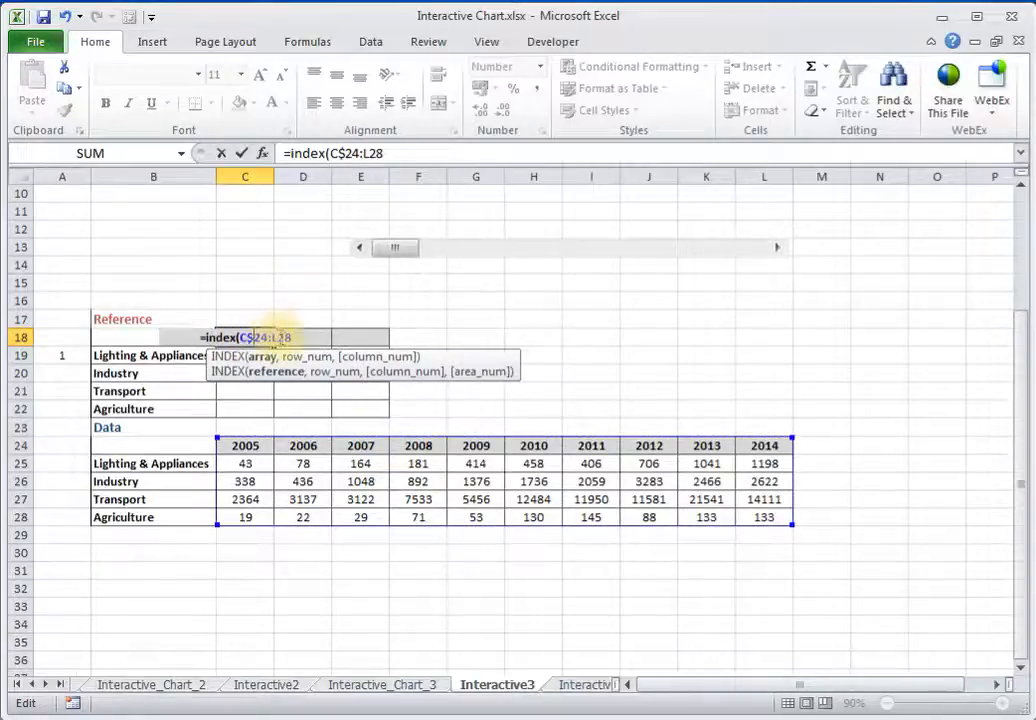
pyautogui.click(280, 337)
pyautogui.write('$')
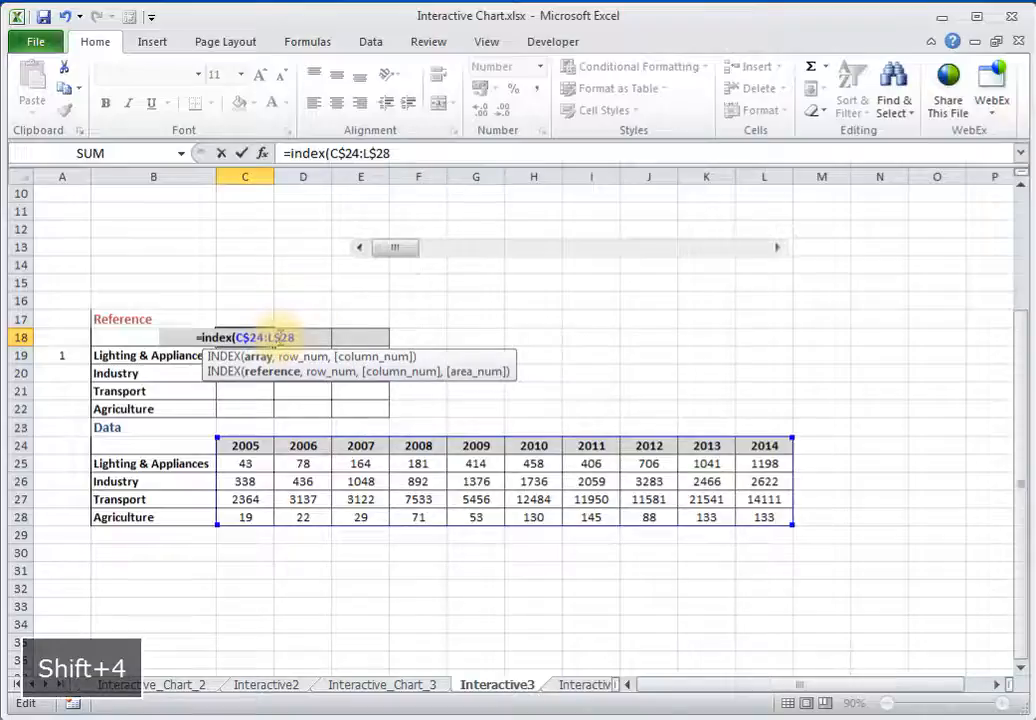
# - Complete the C18 formula with row number 1 and column number $A$19, and fill it across to E18
pyautogui.click(393, 154)
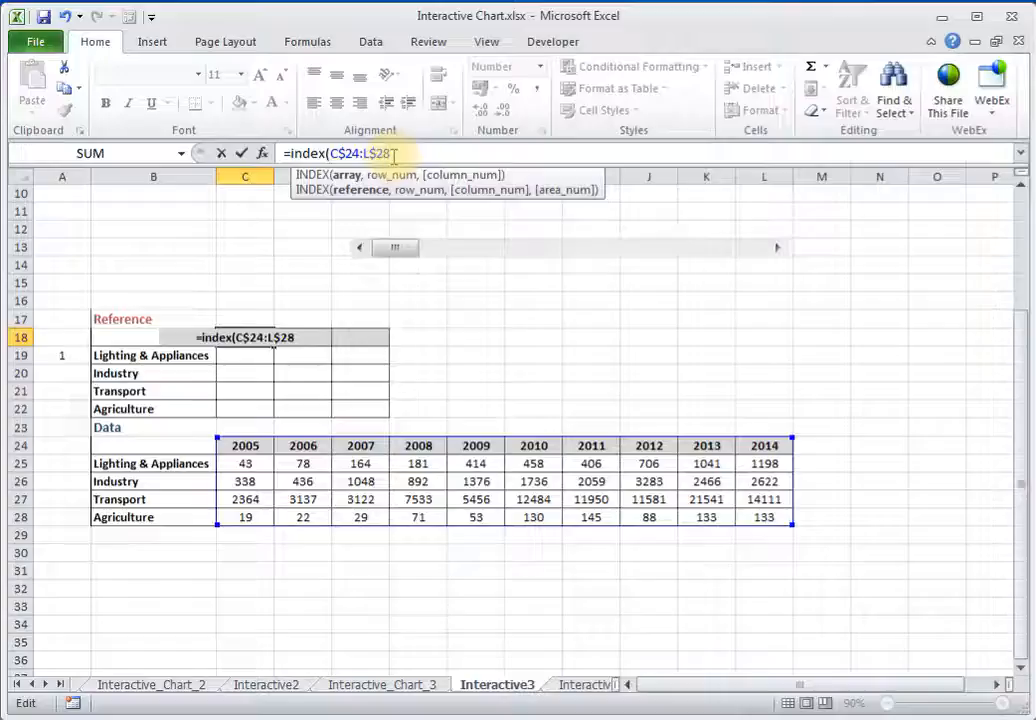
pyautogui.write(',')
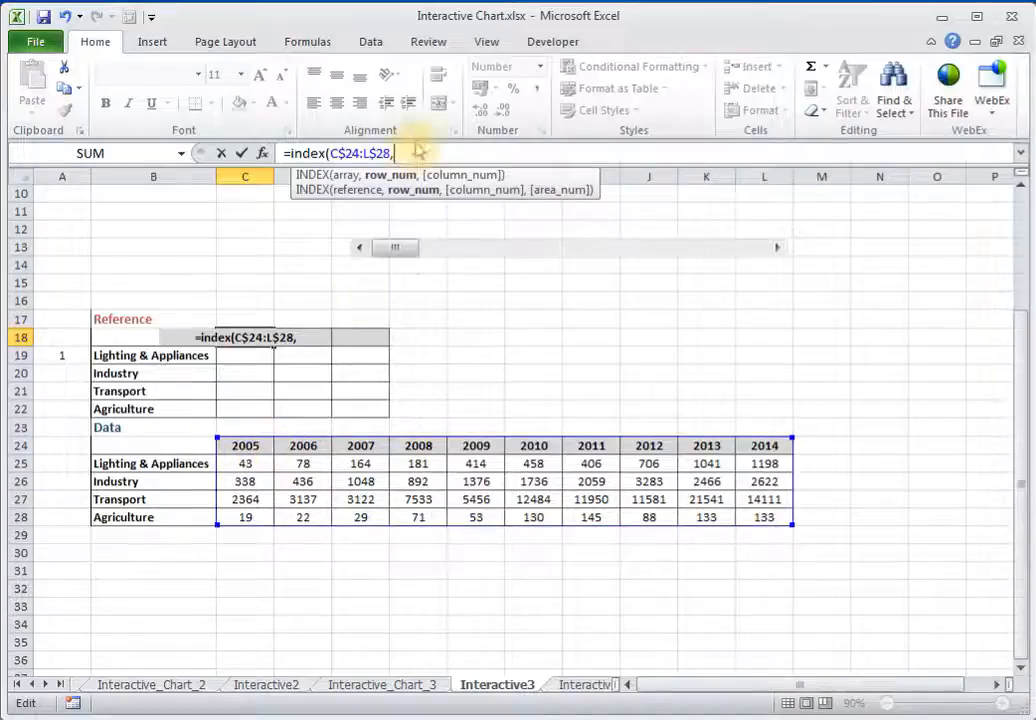
pyautogui.write('1,')
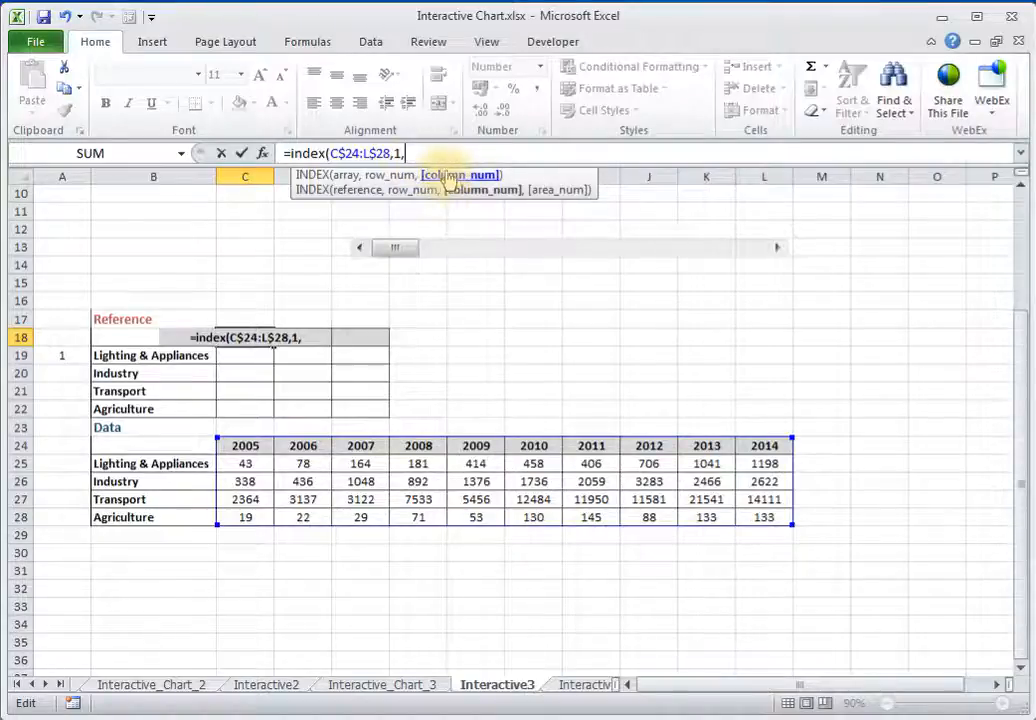
pyautogui.click(57, 358)
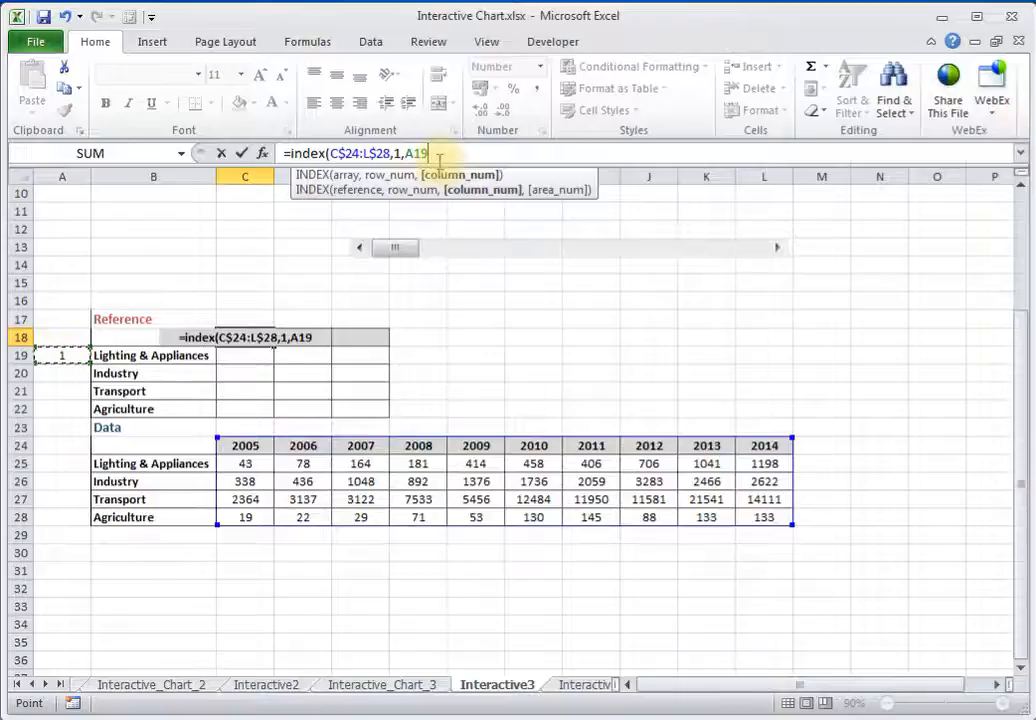
pyautogui.press('F4')
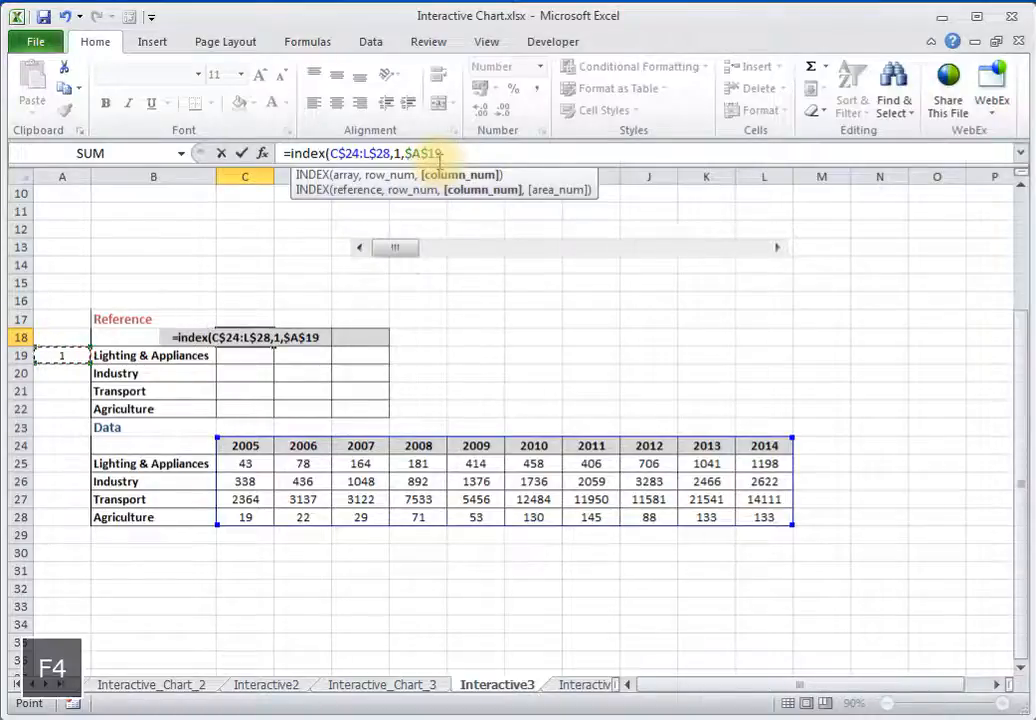
pyautogui.write(')')
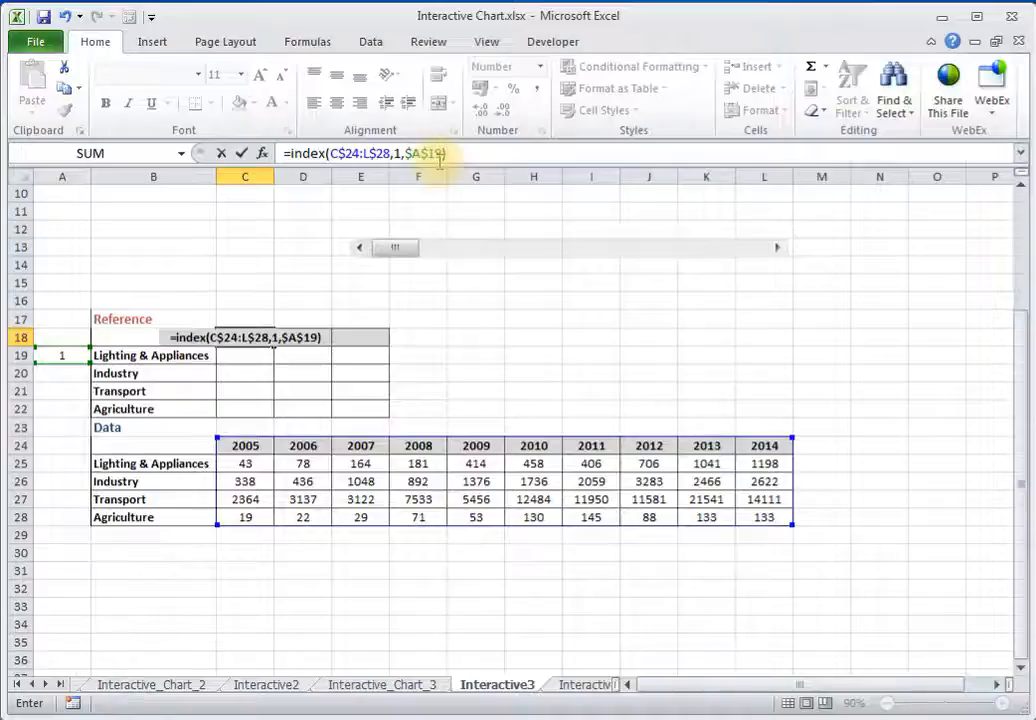
pyautogui.press('Return')
pyautogui.press('Up')
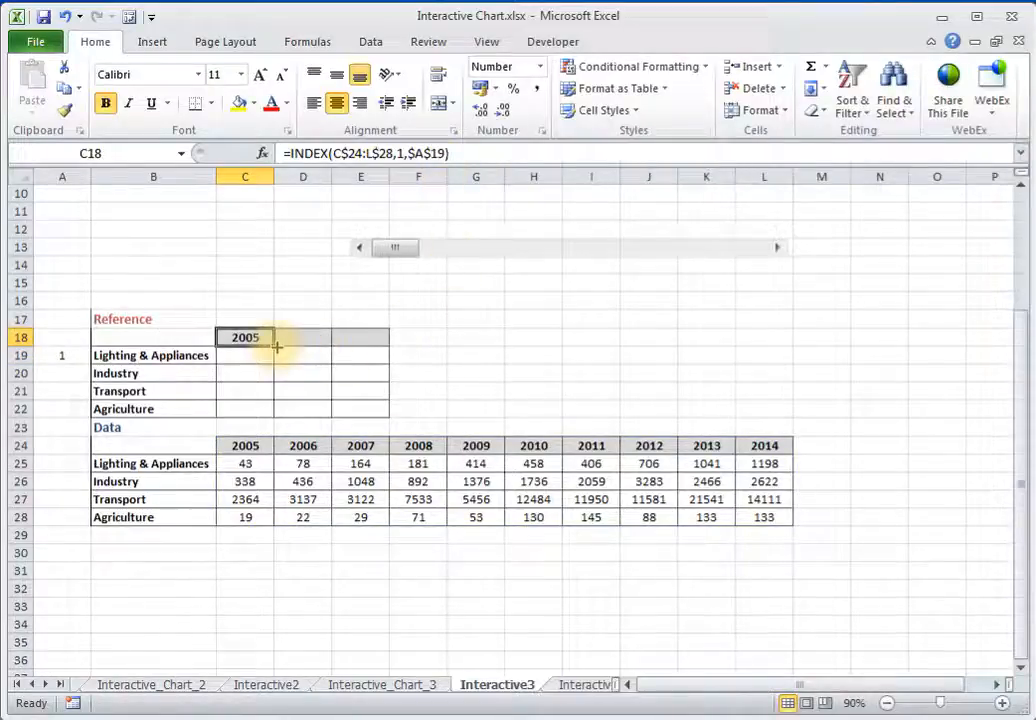
pyautogui.moveTo(274, 346); pyautogui.dragTo(372, 343)
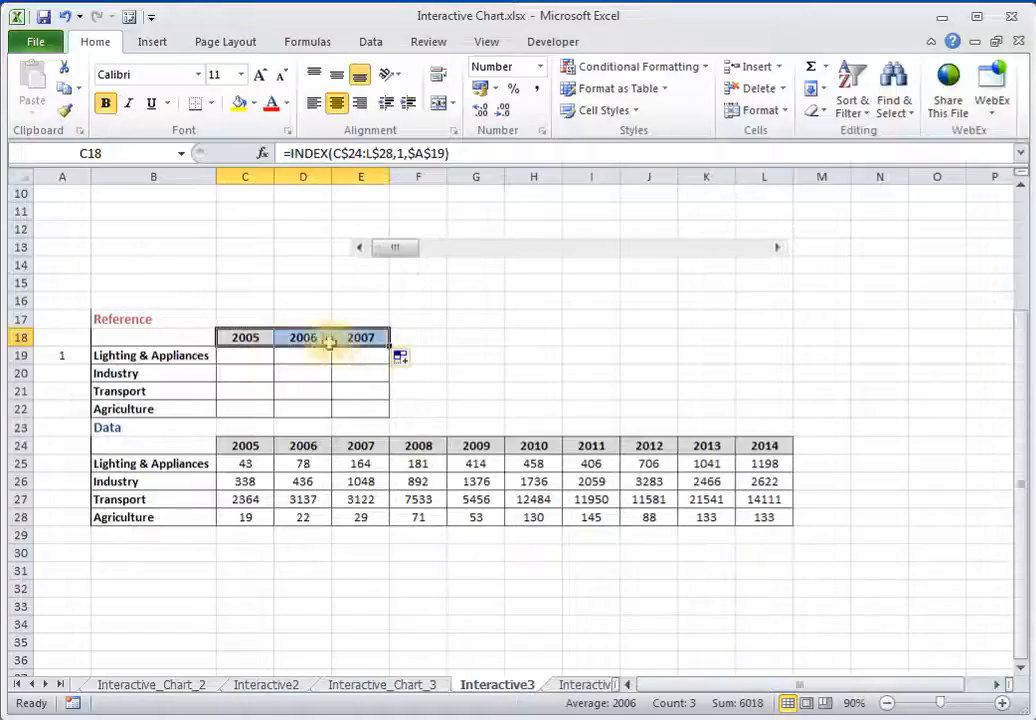
# - Examine which data ranges the filled INDEX formulas in D18 and E18 reference, and return to C18
pyautogui.click(328, 344)
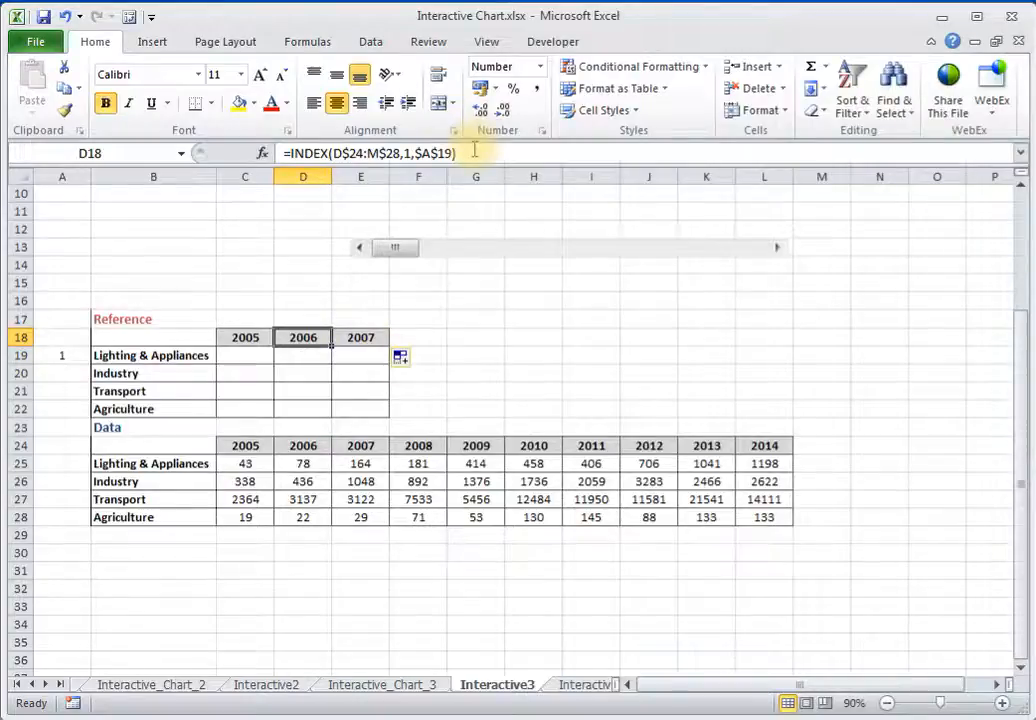
pyautogui.press('F2')
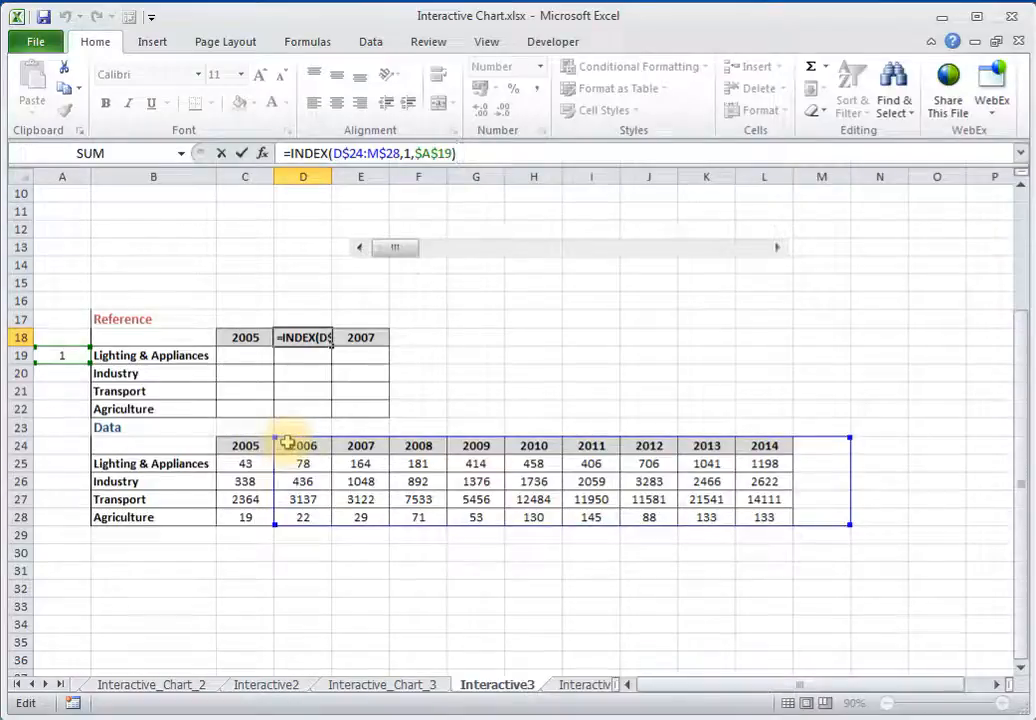
pyautogui.click(348, 337)
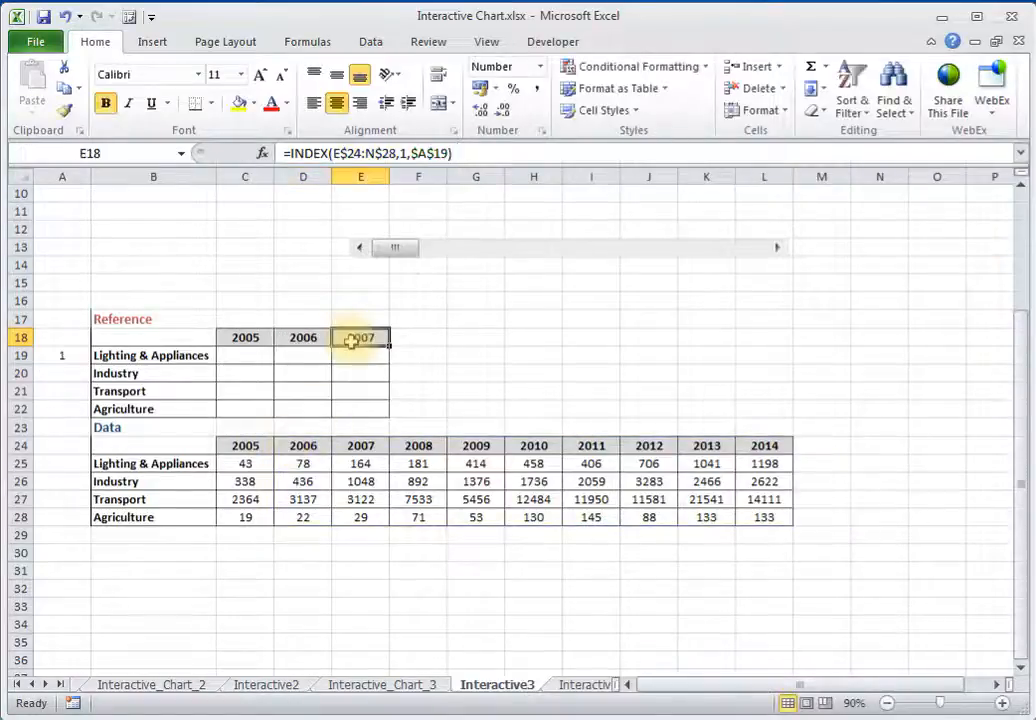
pyautogui.click(460, 155)
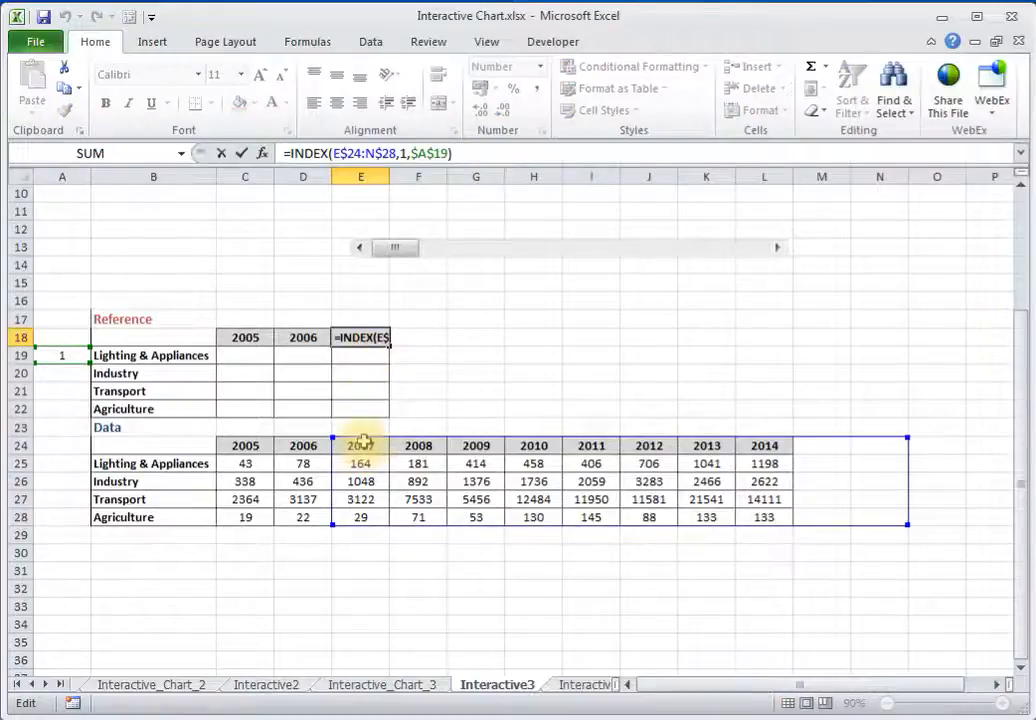
pyautogui.click(412, 352)
pyautogui.click(256, 341)
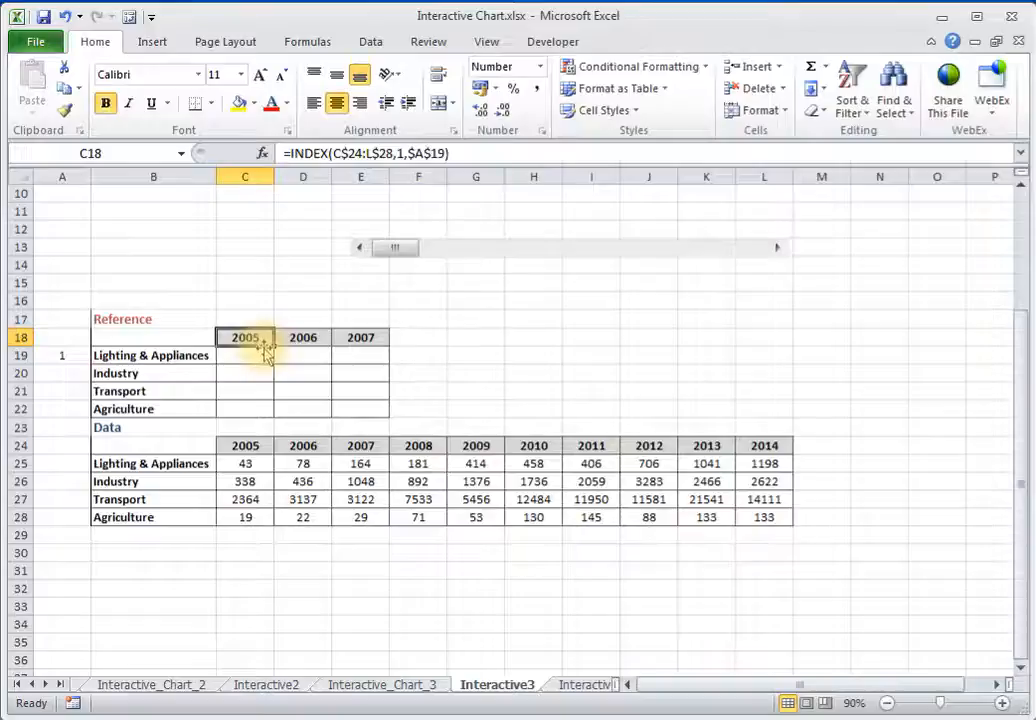
# - Copy the C18 formula into C19 as a formula only, keeping the cell's formatting
pyautogui.hotkey('ctrl', 'c')
pyautogui.click(255, 356)
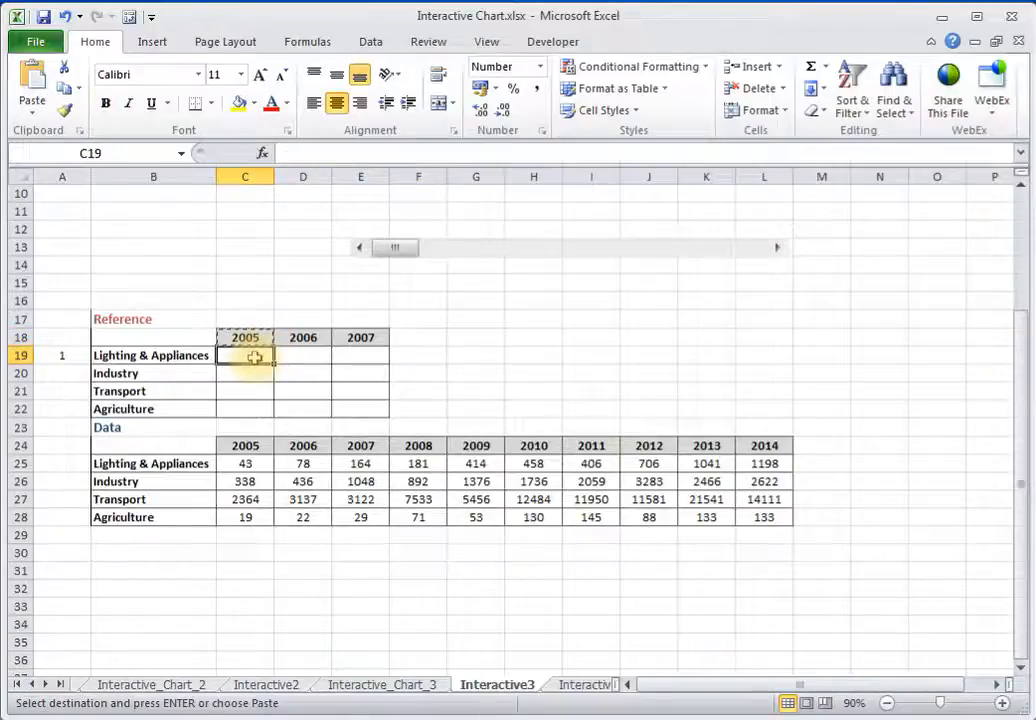
pyautogui.rightClick(256, 358)
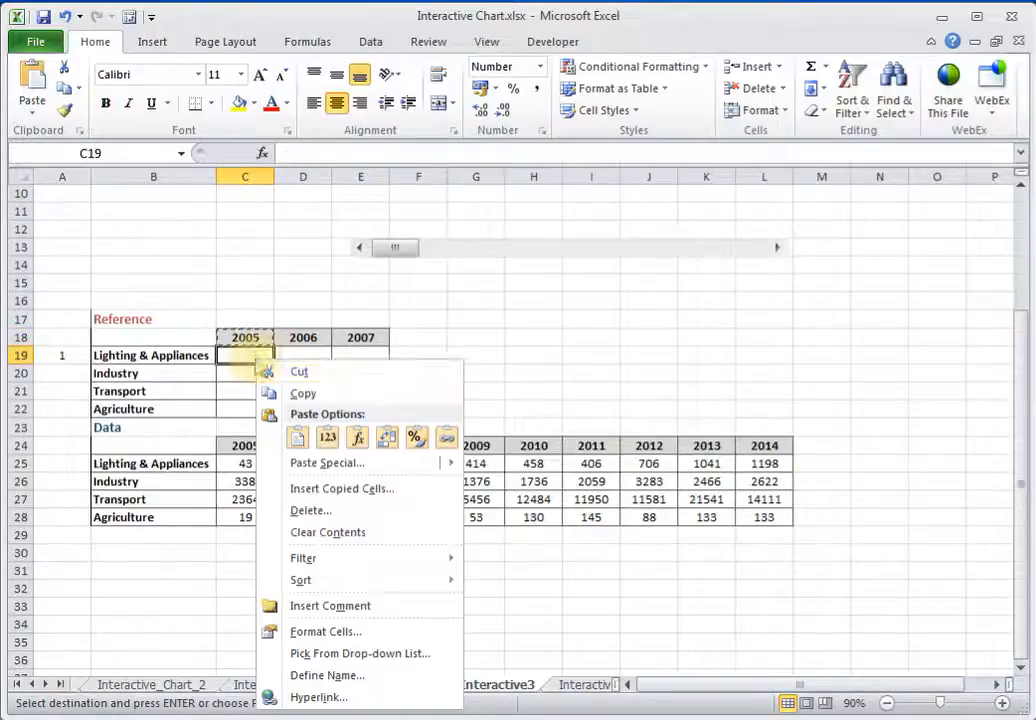
pyautogui.click(357, 436)
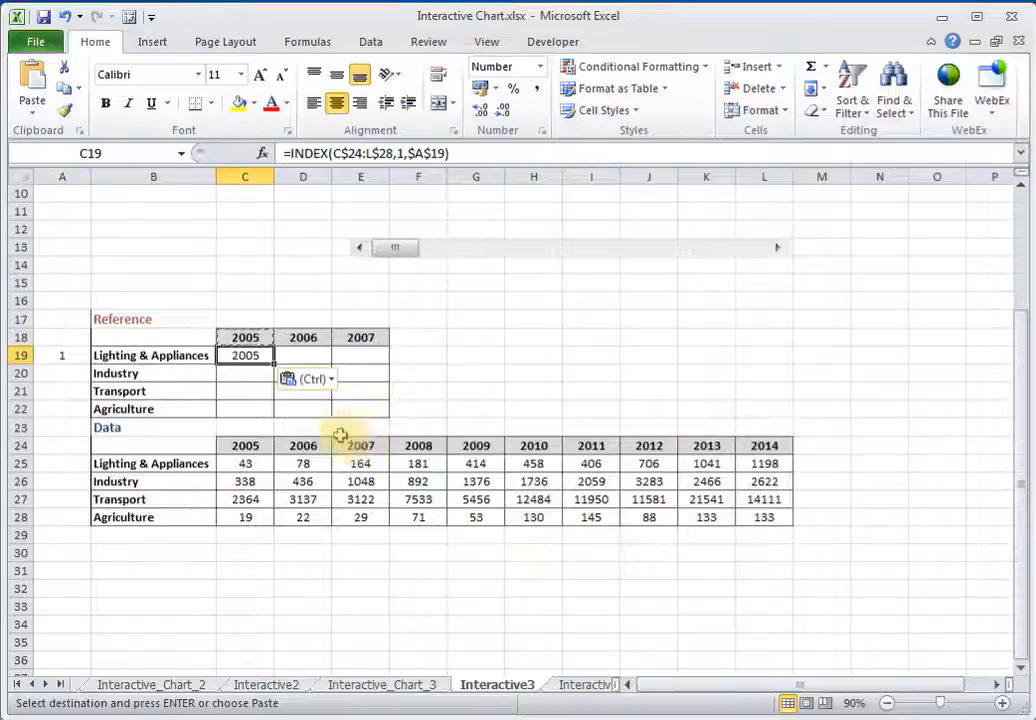
pyautogui.press('Escape')
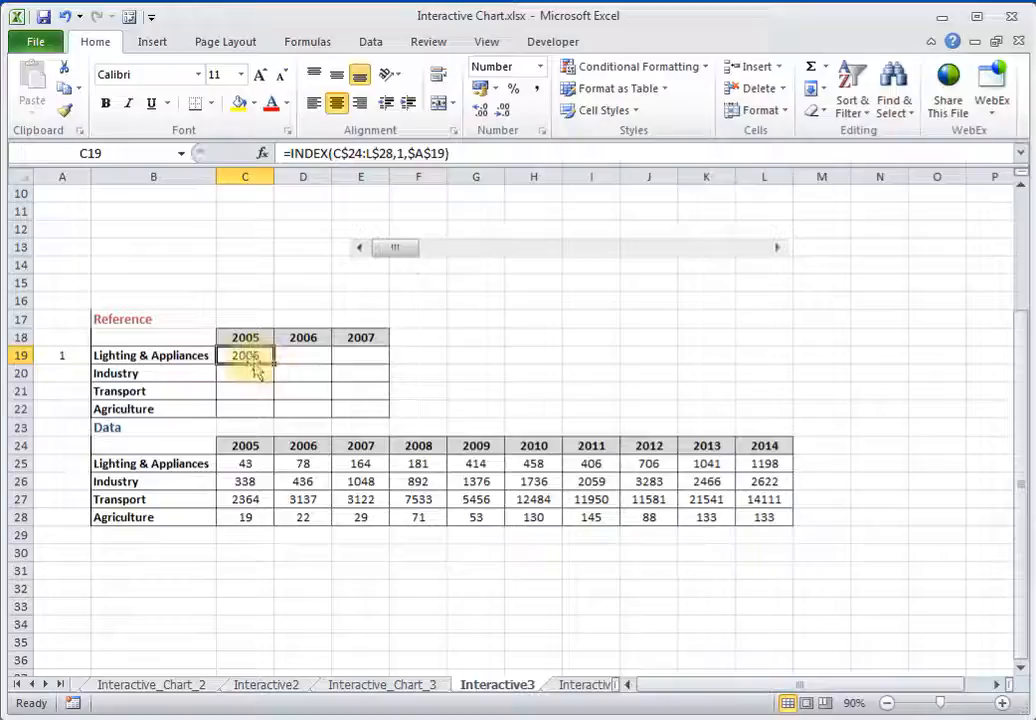
# - Change the row number in the C19 INDEX formula to 2
pyautogui.click(403, 153)
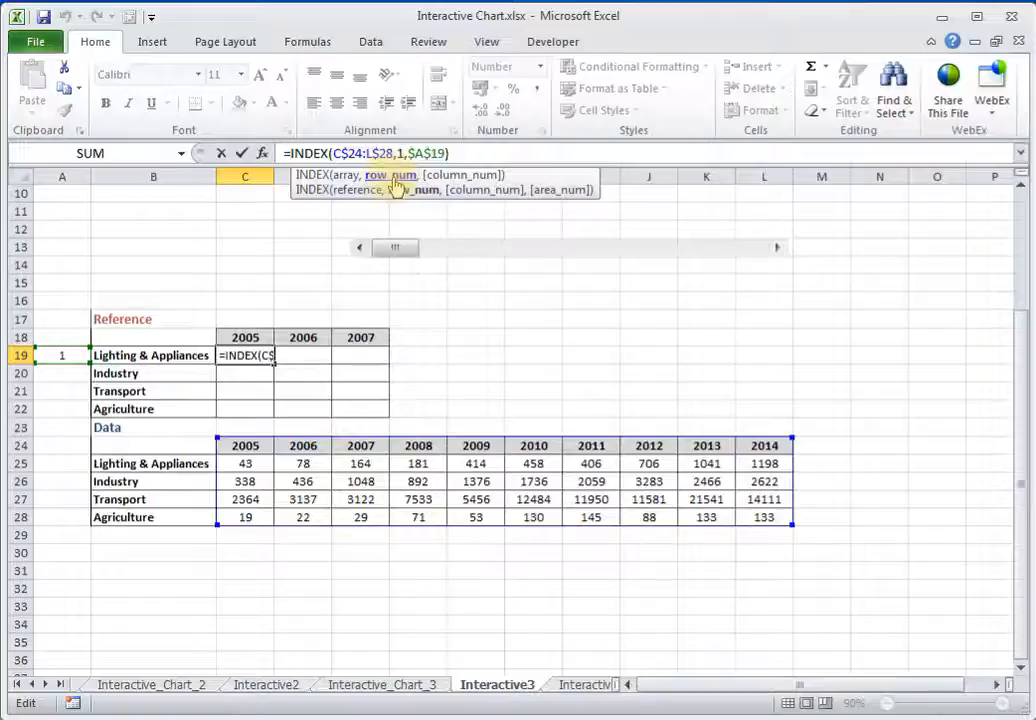
pyautogui.press('BackSpace')
pyautogui.write('2')
pyautogui.press('Return')
pyautogui.press('Up')
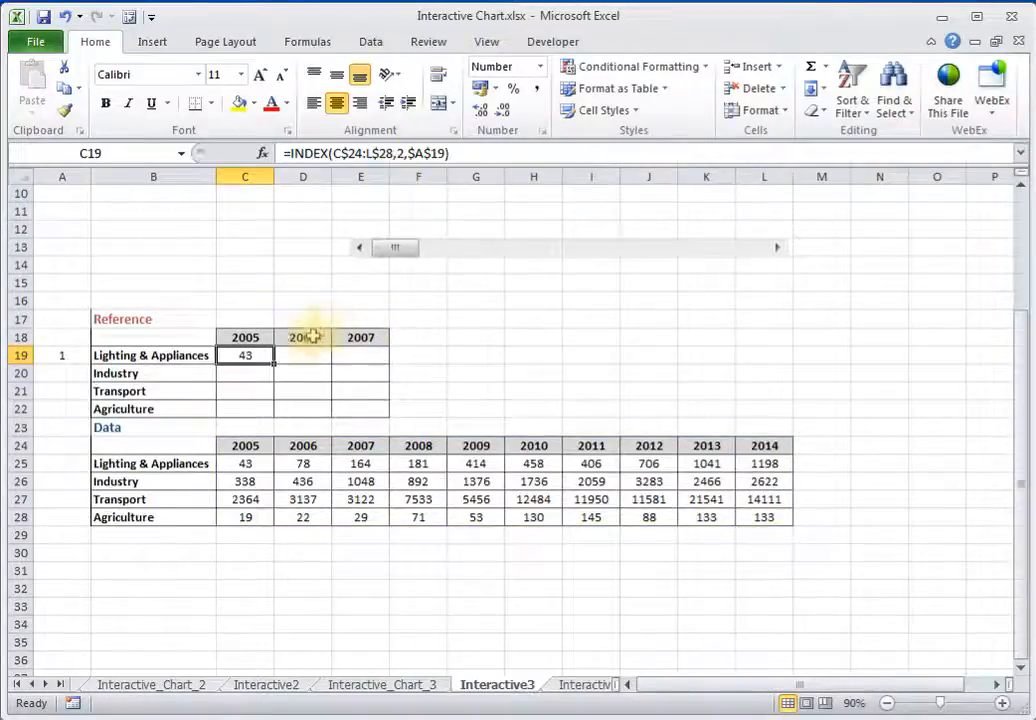
# - Enter =ROW() in F18, beside the Reference table's year headers
pyautogui.click(252, 338)
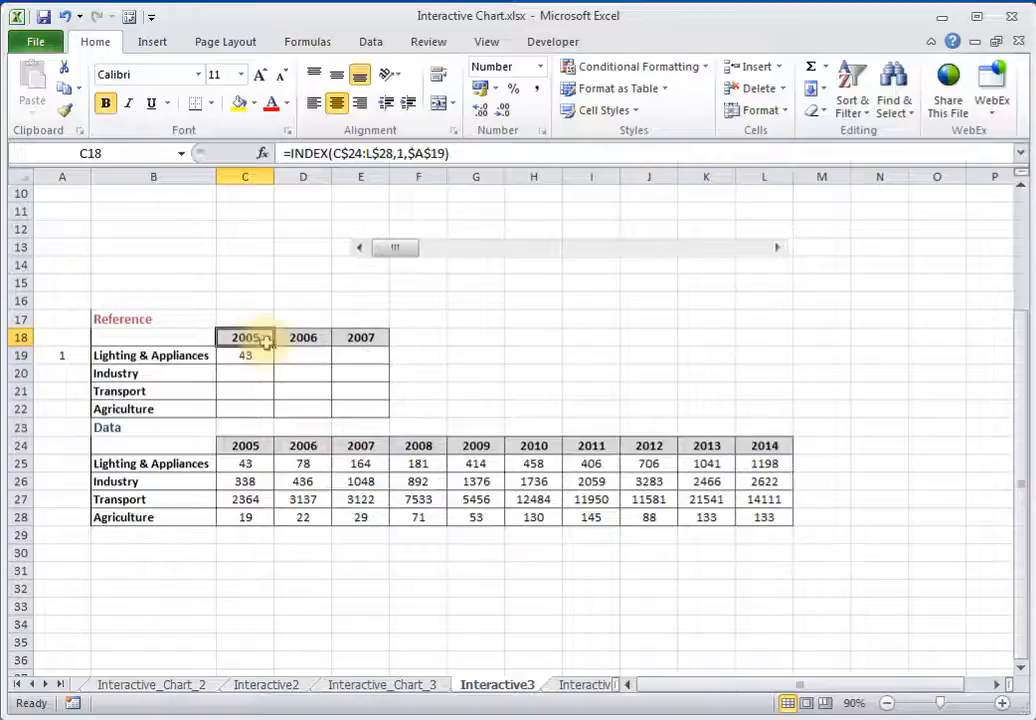
pyautogui.click(399, 155)
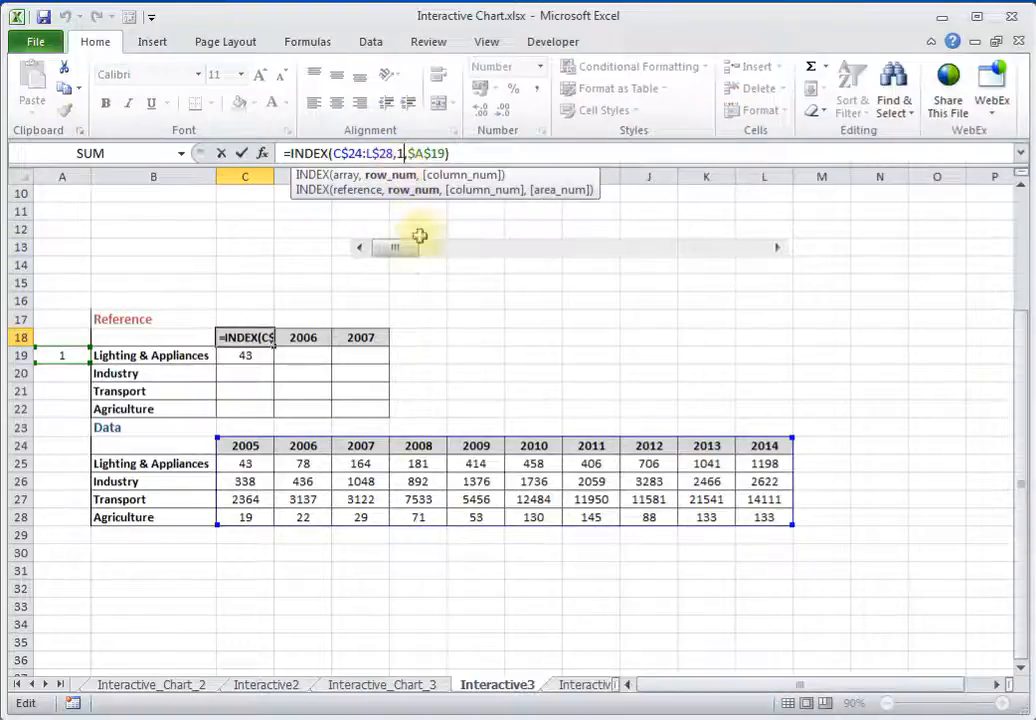
pyautogui.press('Return')
pyautogui.press('Up')
pyautogui.press('Right')
pyautogui.press('Right')
pyautogui.press('Right')
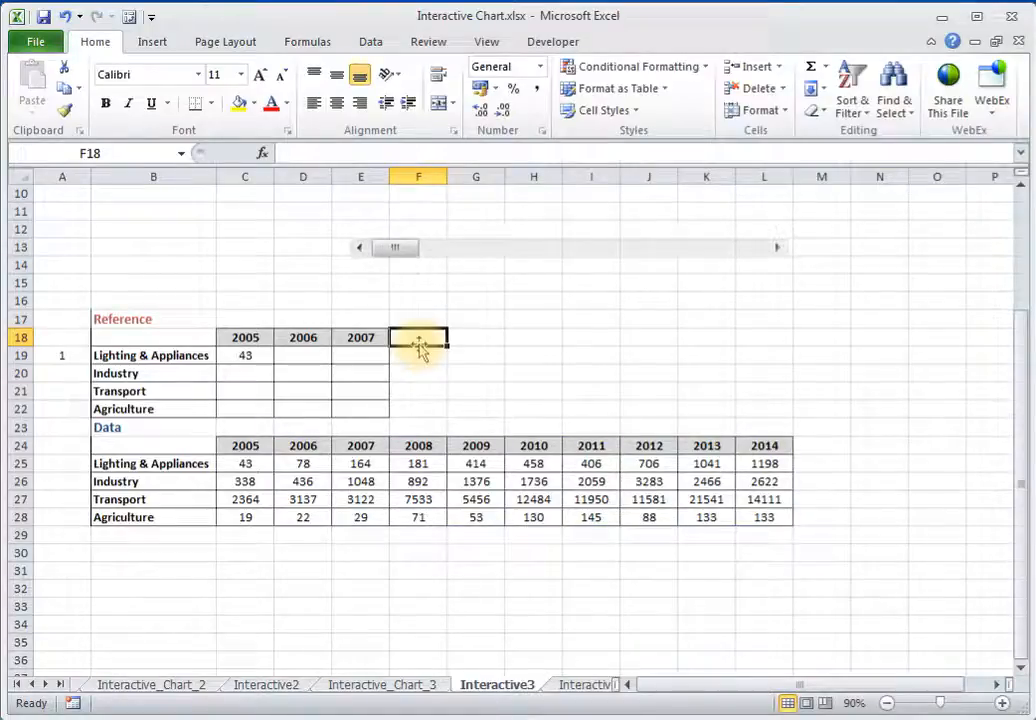
pyautogui.write('=row()')
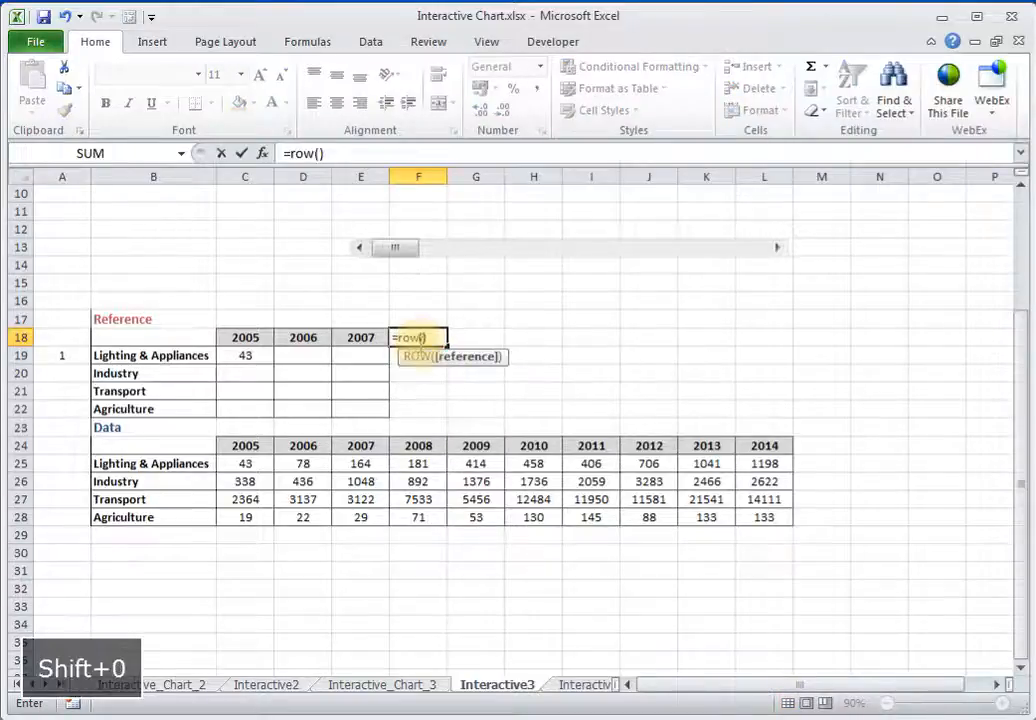
pyautogui.press('Return')
pyautogui.press('Up')
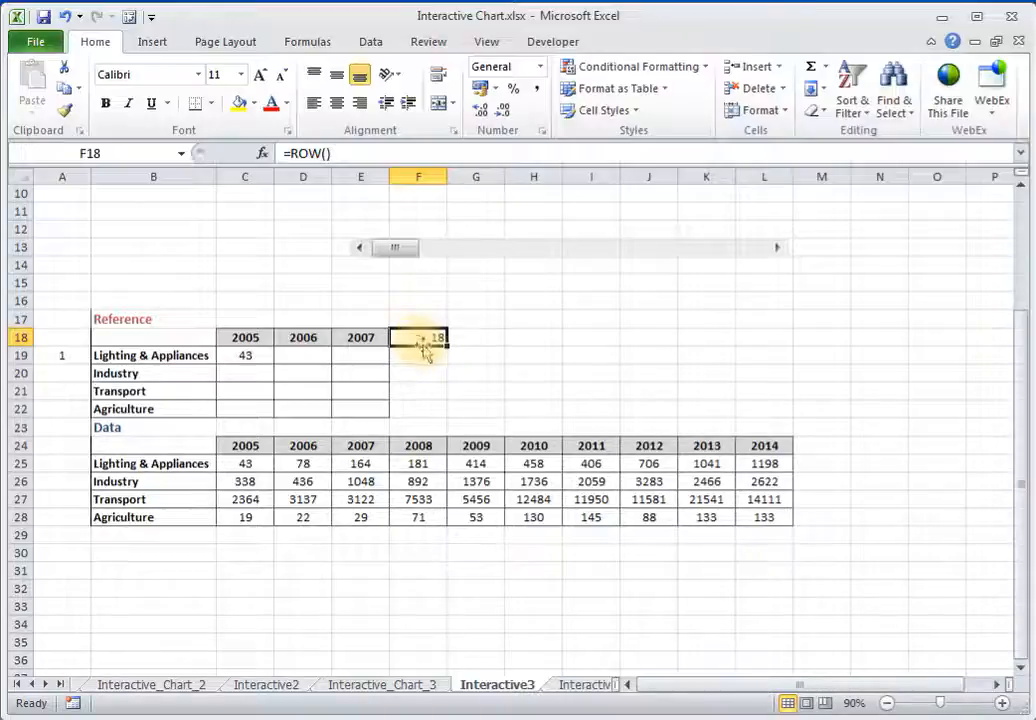
# - Replace the fixed row number in the C18 INDEX formula with ROW()-17
pyautogui.click(255, 333)
pyautogui.click(403, 152)
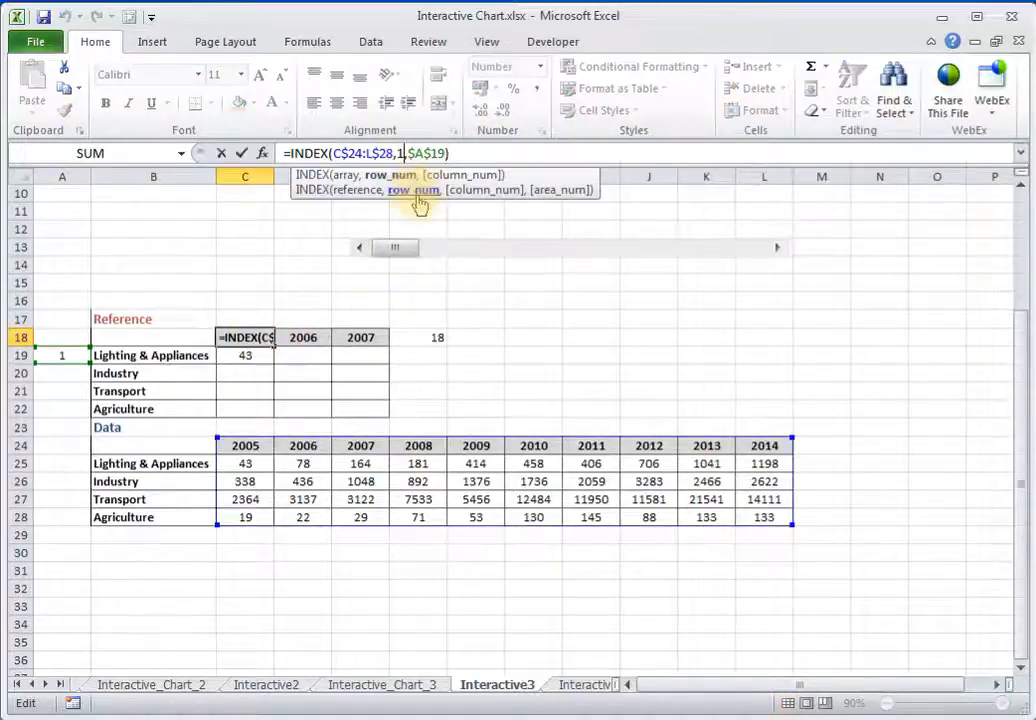
pyautogui.press('BackSpace')
pyautogui.write('row()')
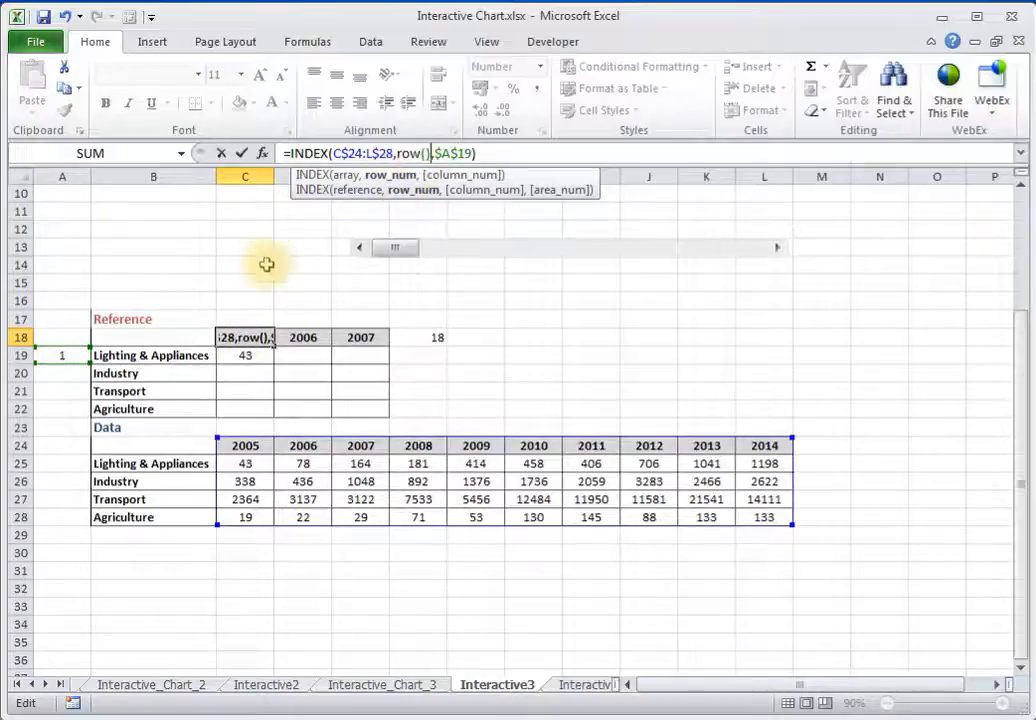
pyautogui.press('Delete')
pyautogui.write('-')
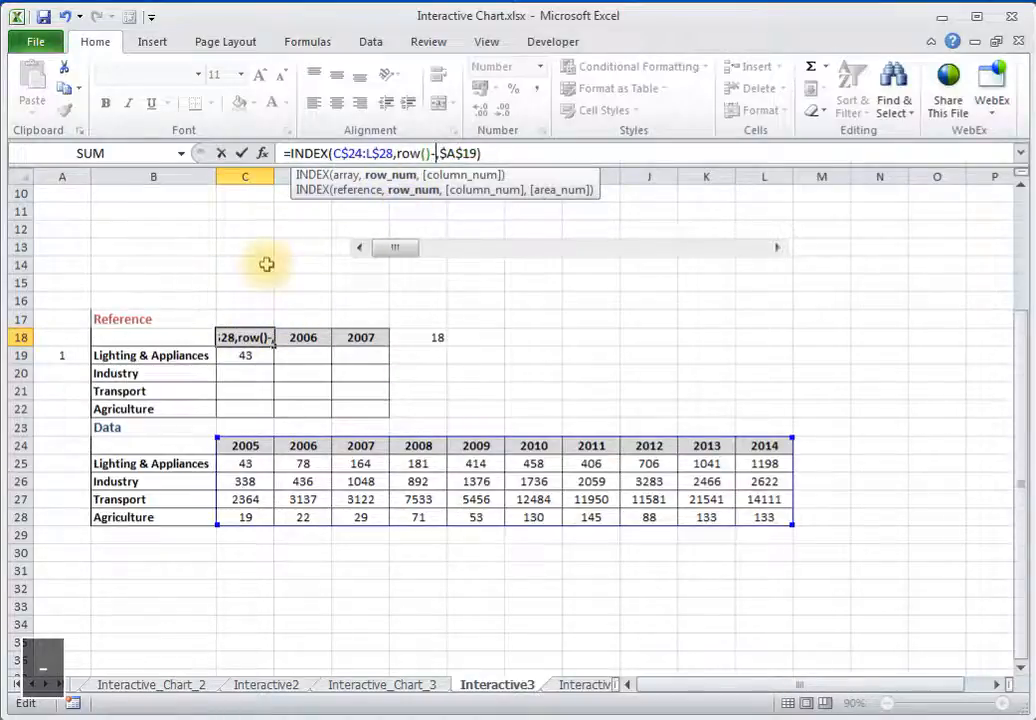
pyautogui.write('17')
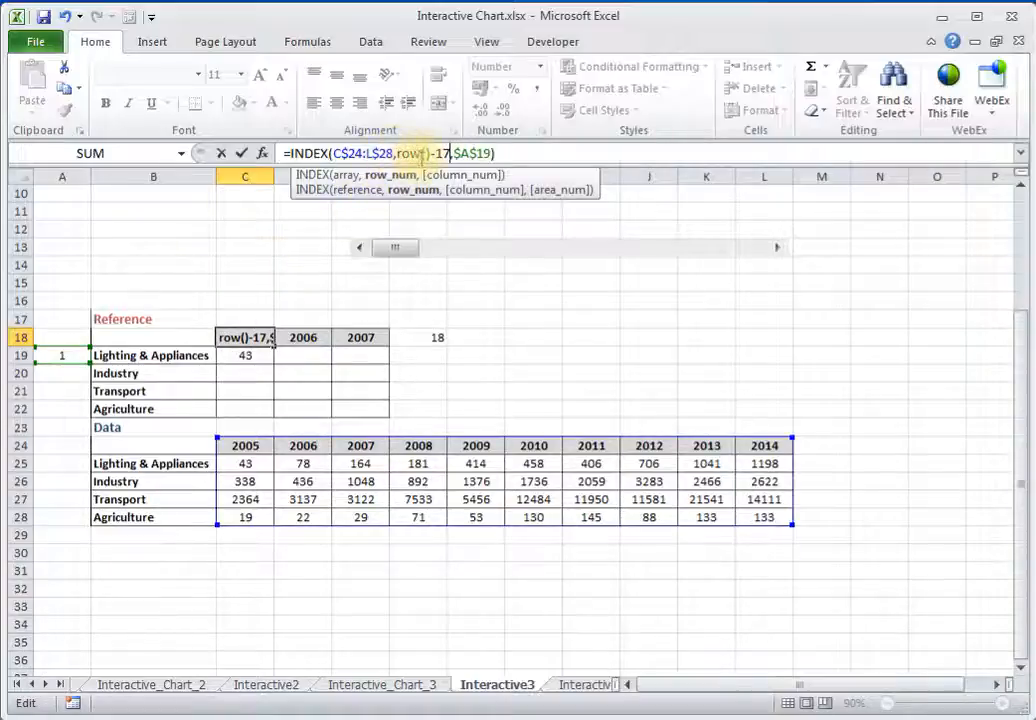
pyautogui.press('Return')
pyautogui.press('Up')
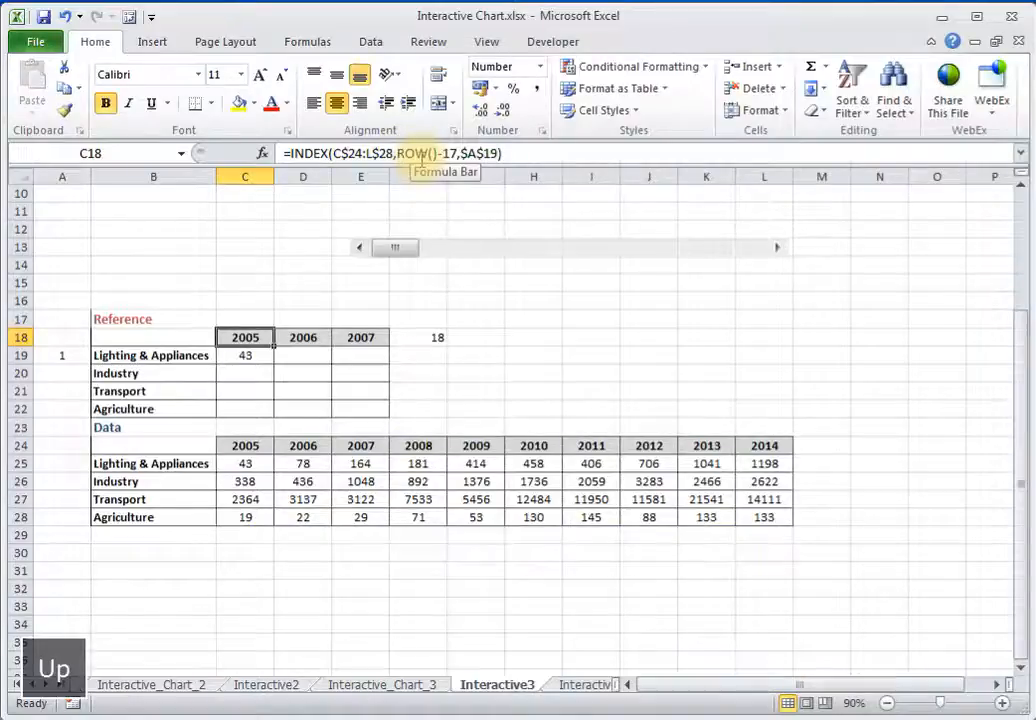
# - Copy the C18 formula into all of C18:E22 as formulas only, keeping the existing formatting
pyautogui.hotkey('ctrl', 'c')
pyautogui.moveTo(243, 337); pyautogui.dragTo(368, 408)
pyautogui.rightClick(247, 338)
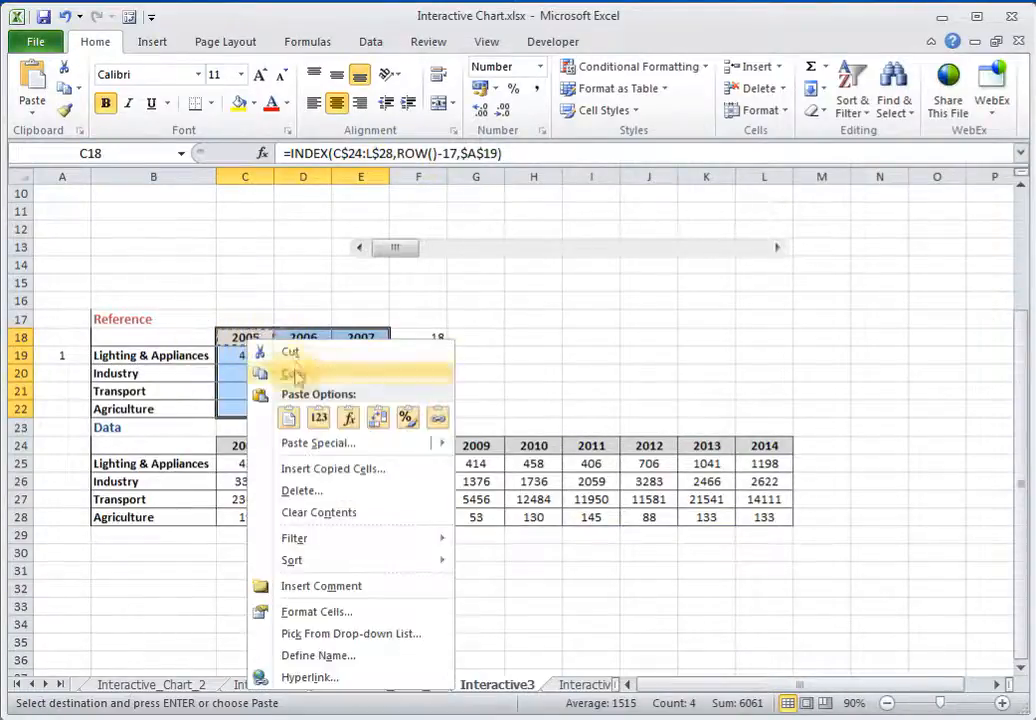
pyautogui.click(349, 424)
pyautogui.click(306, 389)
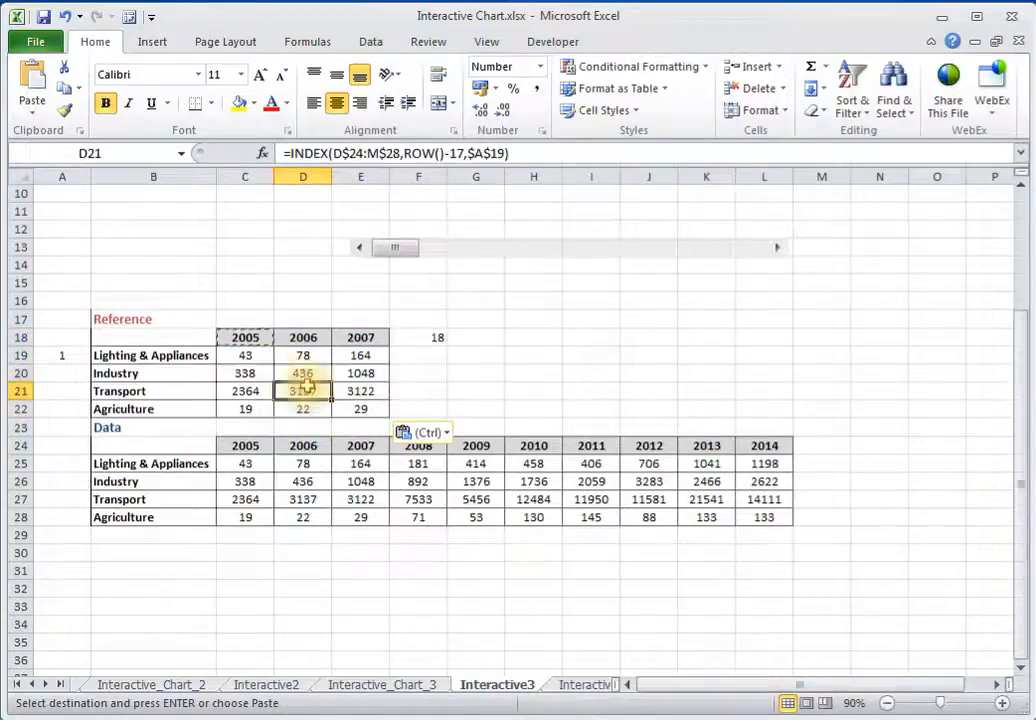
pyautogui.click(226, 355)
pyautogui.press('Escape')
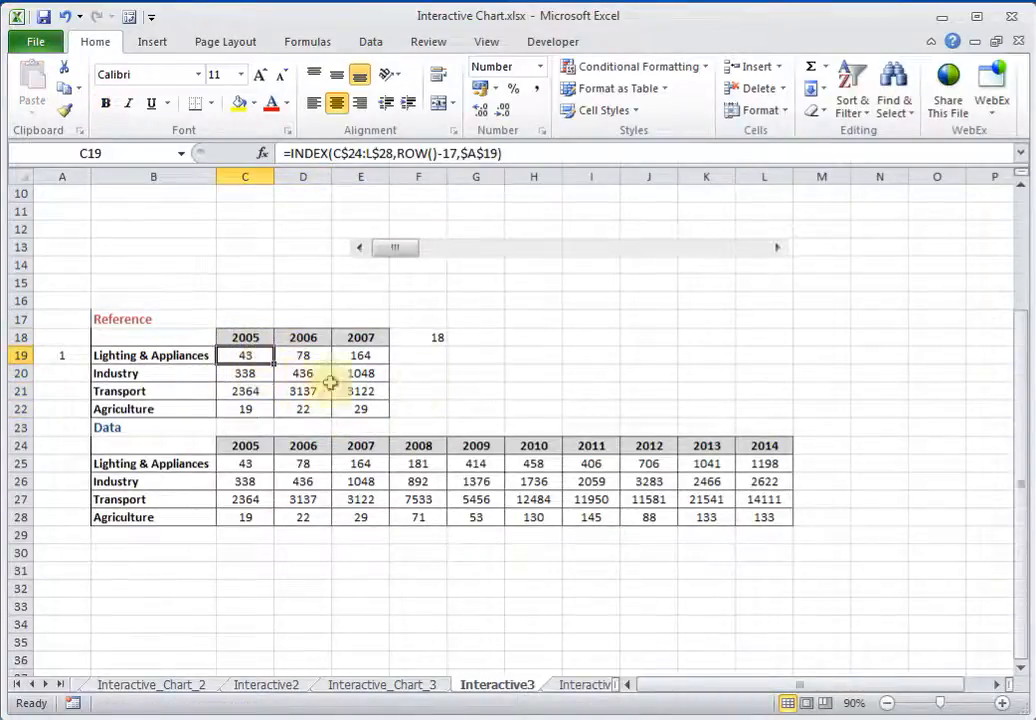
# - Test the Reference table by advancing the scroll bar one year at a time to its maximum
pyautogui.scroll(2, 760, 328)
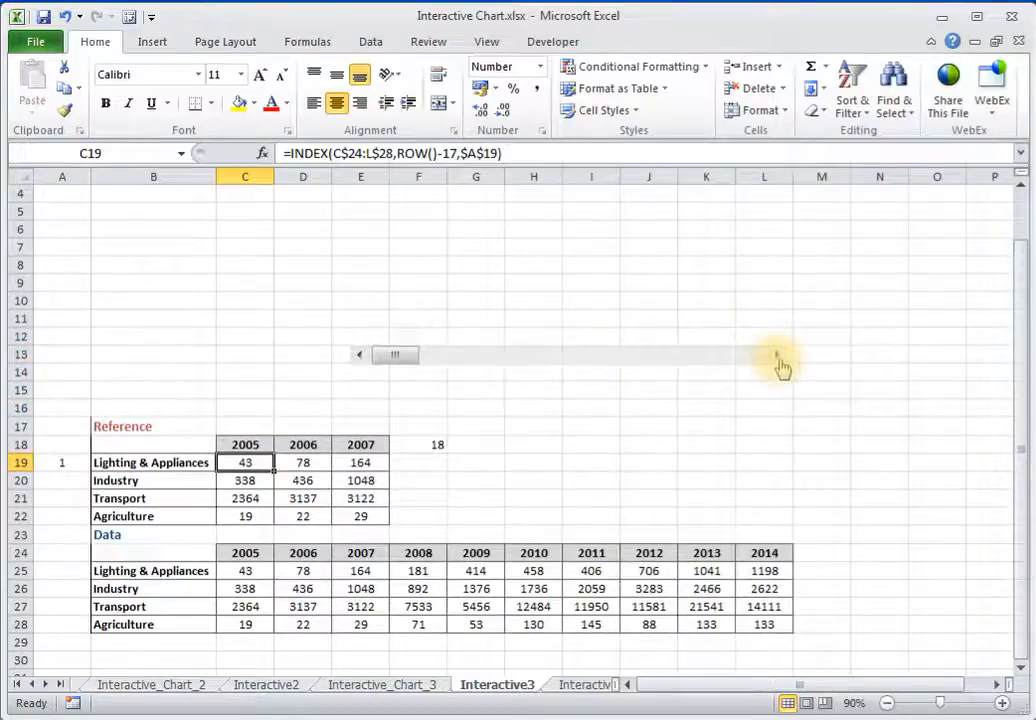
pyautogui.click(779, 356)
pyautogui.click(779, 356)
pyautogui.click(779, 356)
pyautogui.click(779, 356)
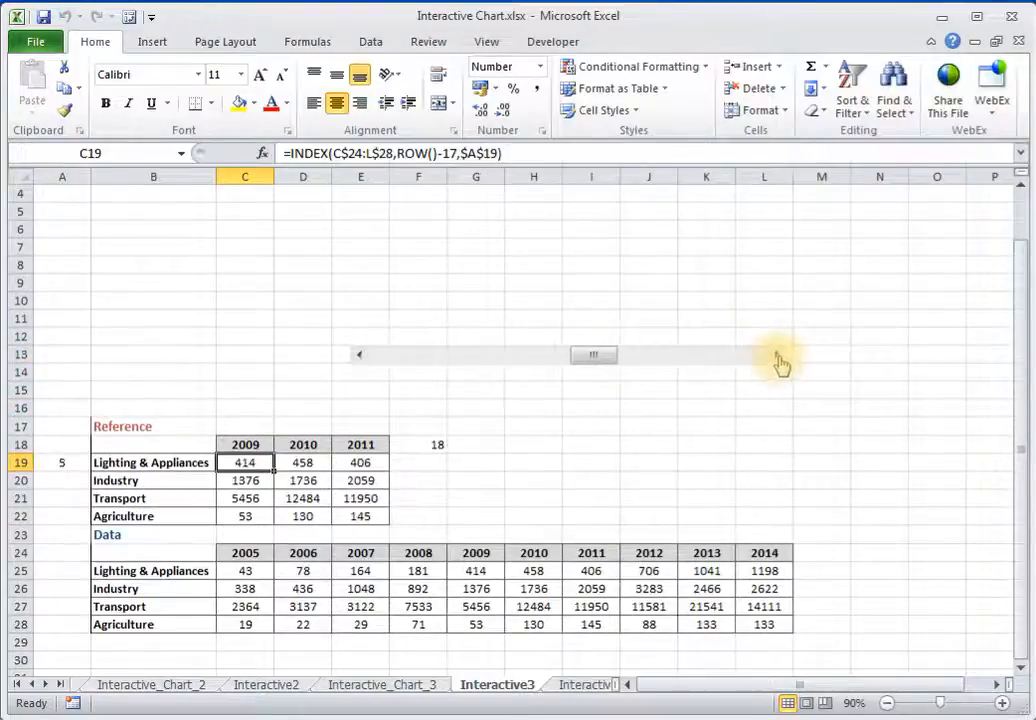
pyautogui.click(779, 356)
pyautogui.click(779, 356)
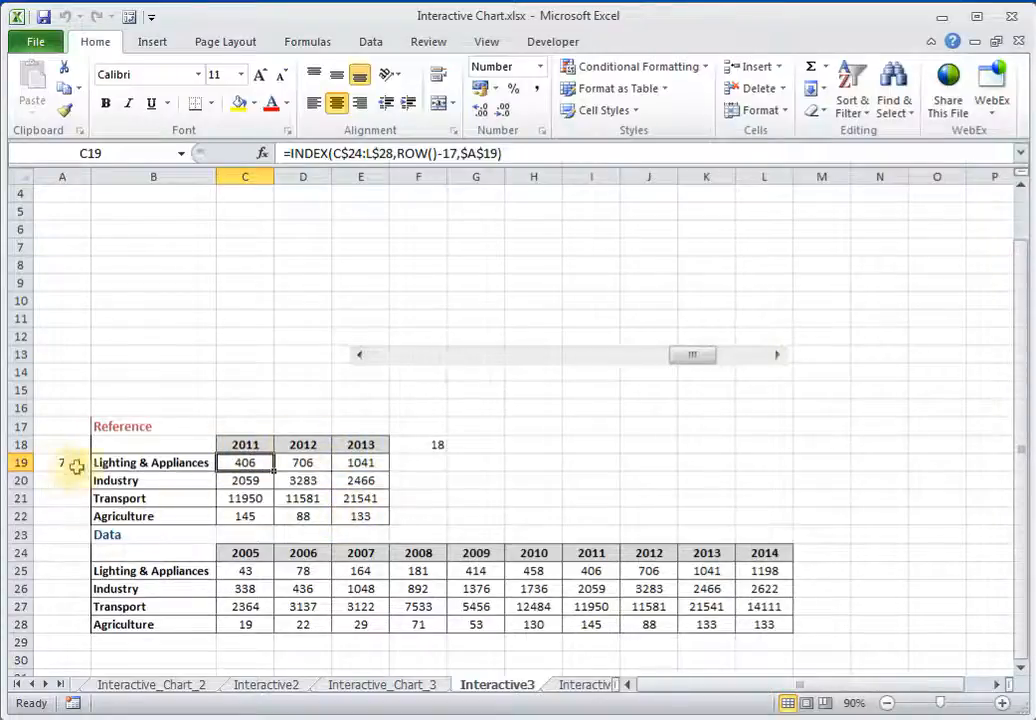
pyautogui.click(777, 355)
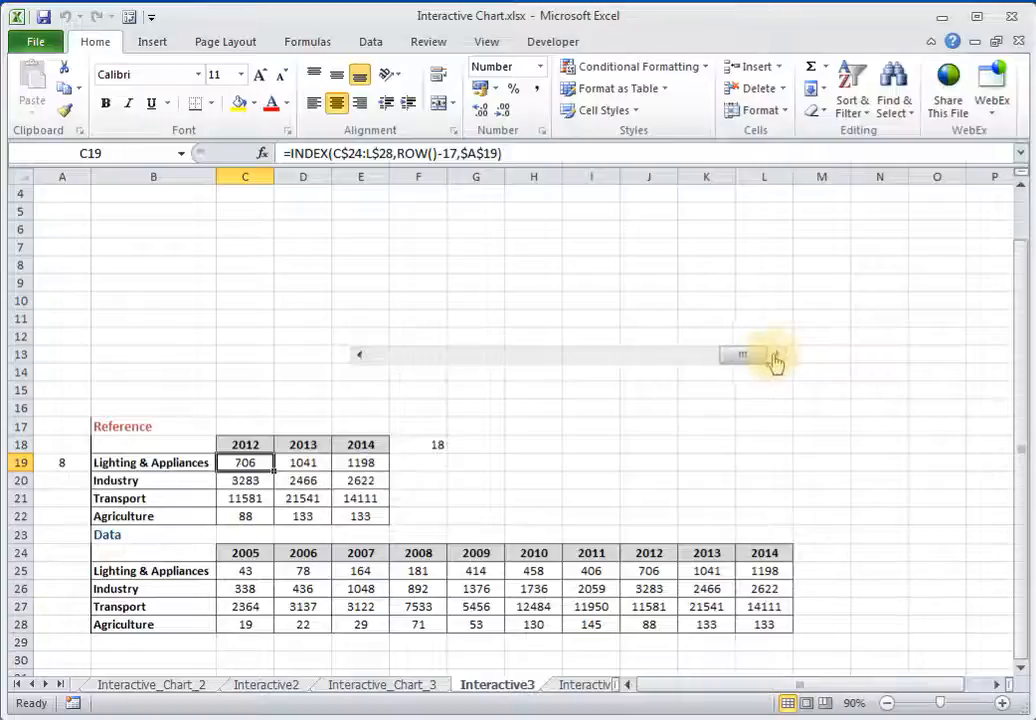
pyautogui.click(494, 481)
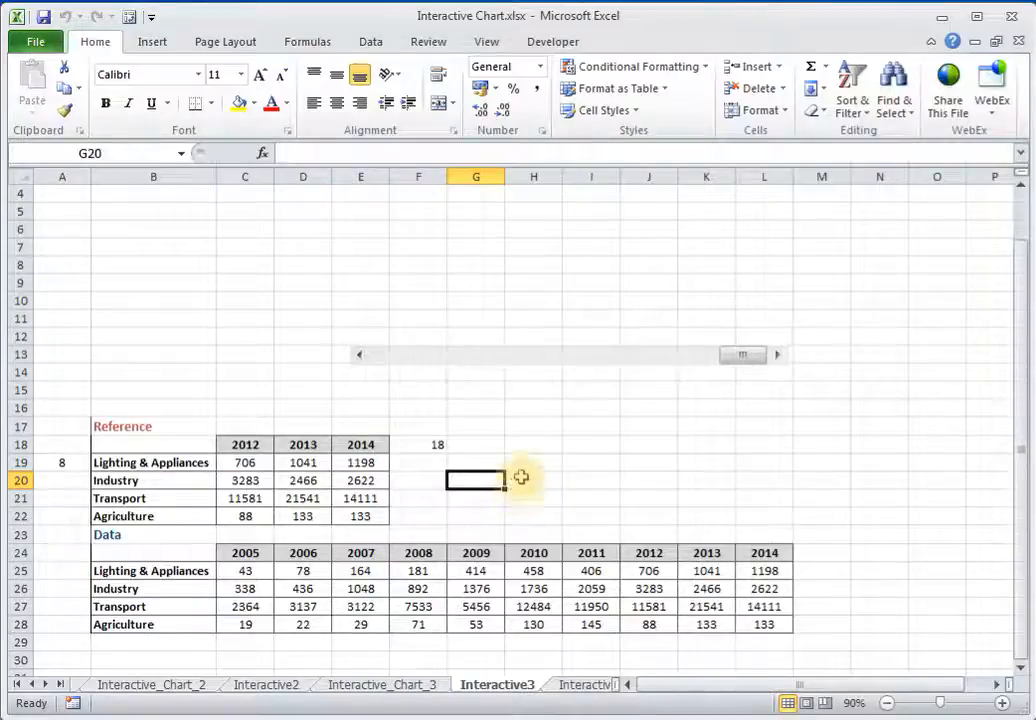
# - Insert a basic 2-D area chart from the Reference table range B18:E22
pyautogui.moveTo(190, 446); pyautogui.dragTo(358, 515)
pyautogui.click(153, 42)
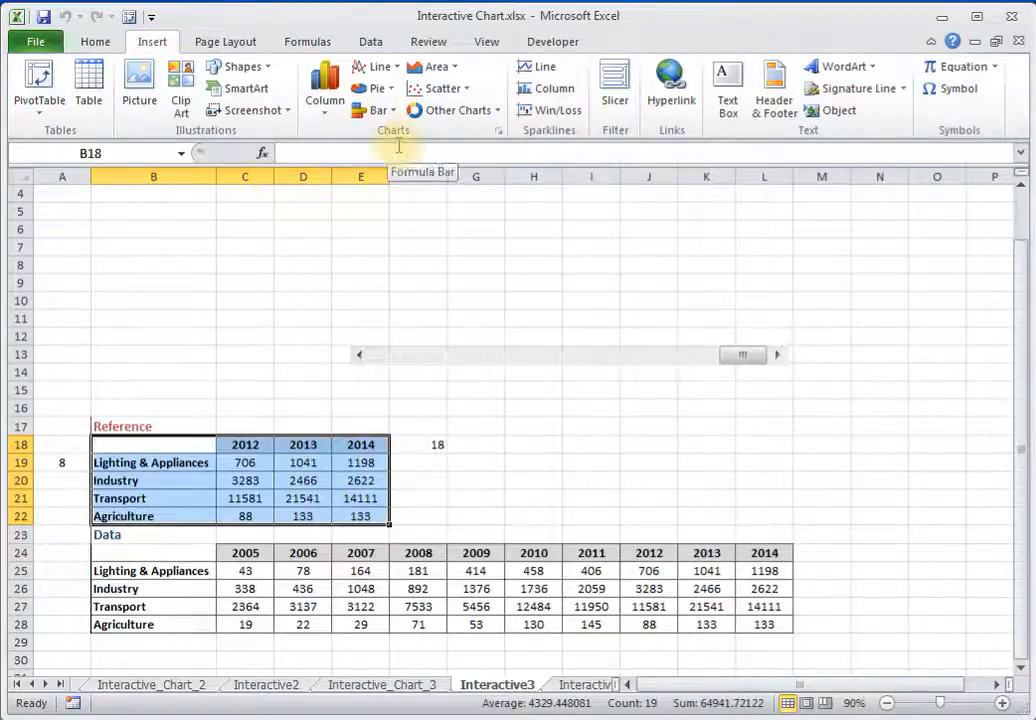
pyautogui.press('Escape')
pyautogui.click(440, 66)
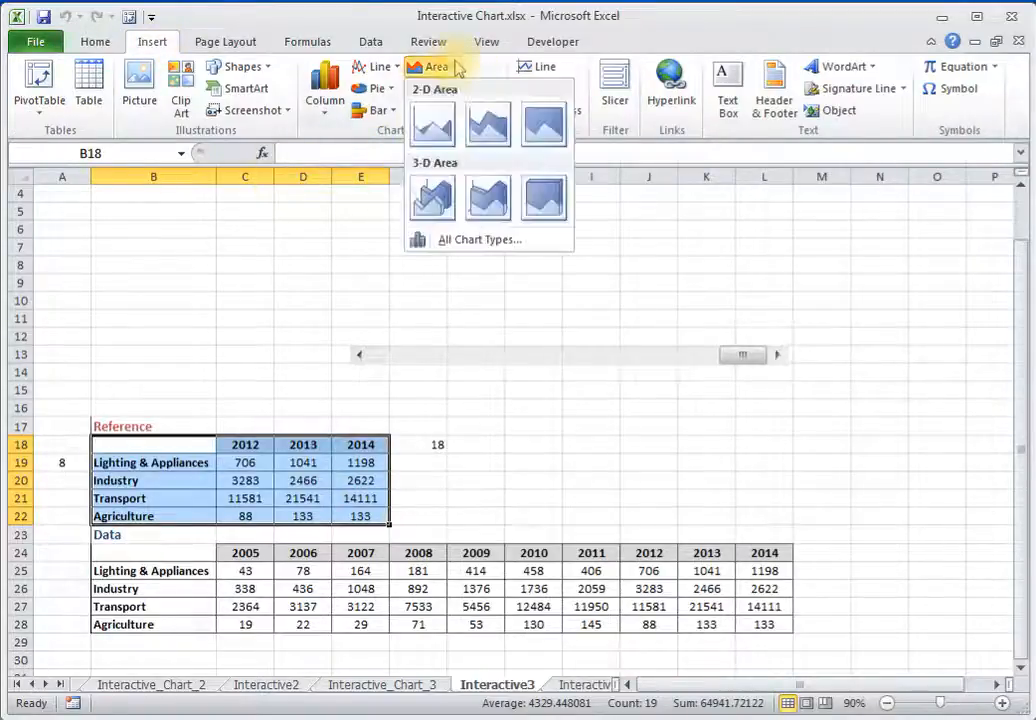
pyautogui.click(434, 118)
# - Move the area chart above the scroll bar and resize it to fit within rows 1 to 11
pyautogui.scroll(1, 594, 404)
pyautogui.moveTo(693, 400); pyautogui.dragTo(698, 224)
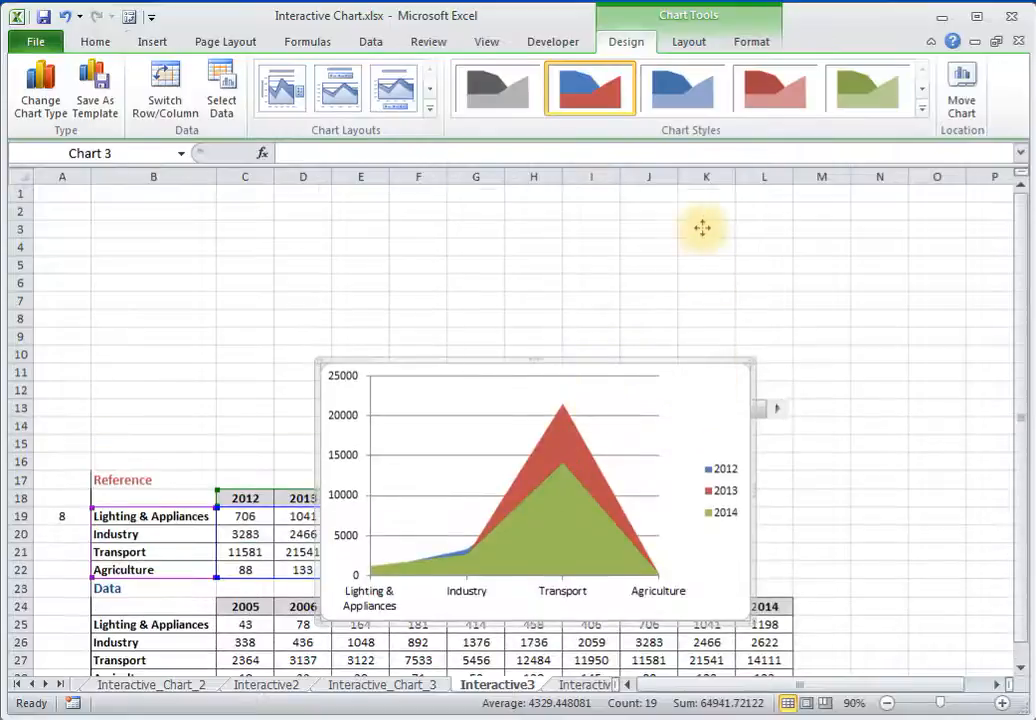
pyautogui.moveTo(754, 435); pyautogui.dragTo(780, 375)
pyautogui.press('Escape')
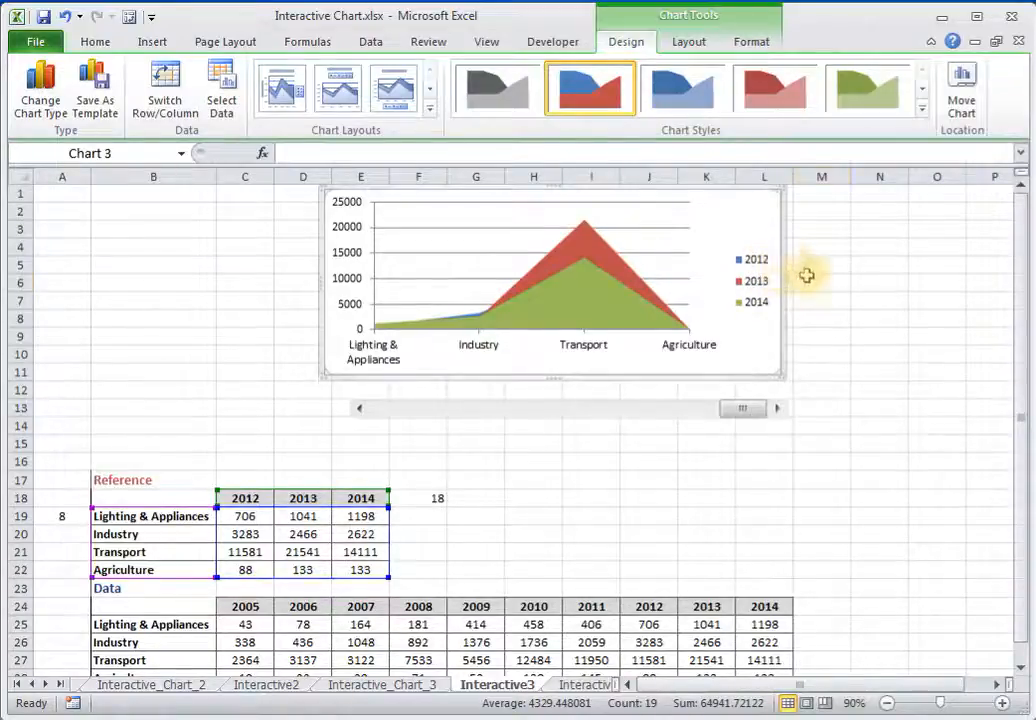
pyautogui.click(806, 277)
# - Switch the chart's rows and columns so years form the axis, and narrow its width to match the scroll bar
pyautogui.click(772, 244)
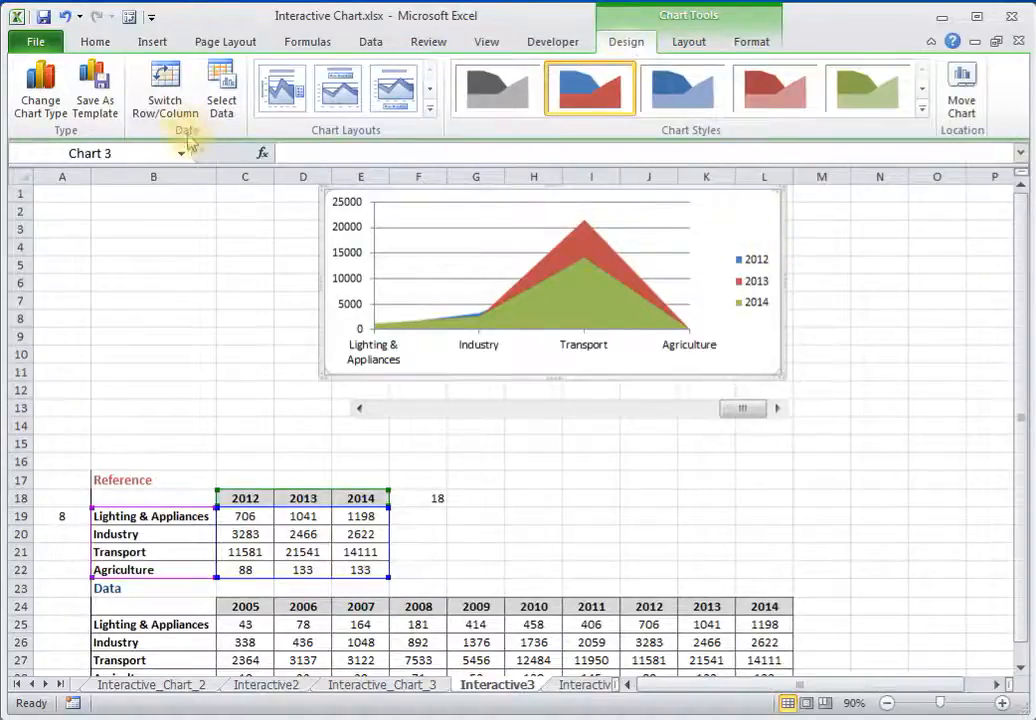
pyautogui.click(166, 110)
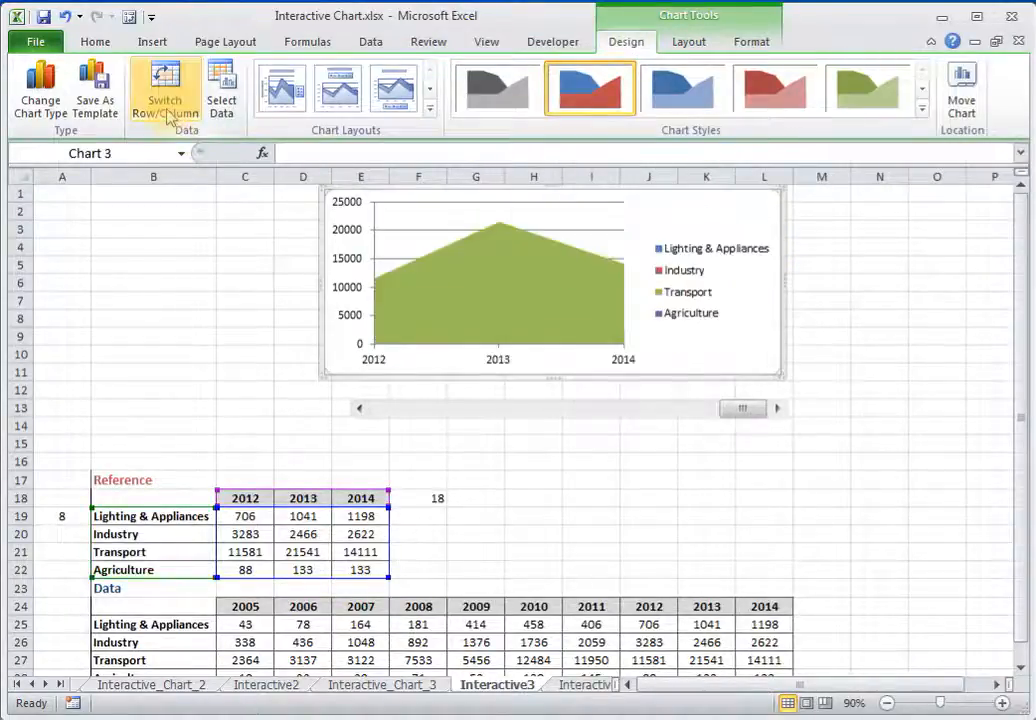
pyautogui.moveTo(318, 284); pyautogui.dragTo(345, 285)
pyautogui.click(289, 317)
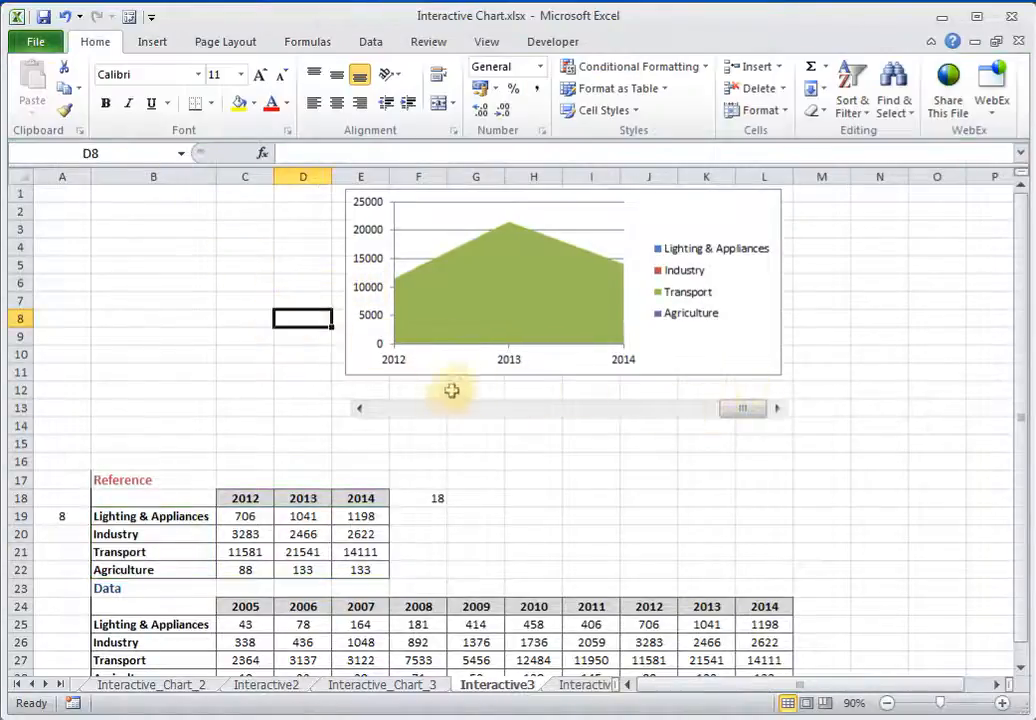
# - Test the chart by moving the scroll bar back four years, to 2008–2010
pyautogui.click(358, 409)
pyautogui.click(358, 409)
pyautogui.click(358, 409)
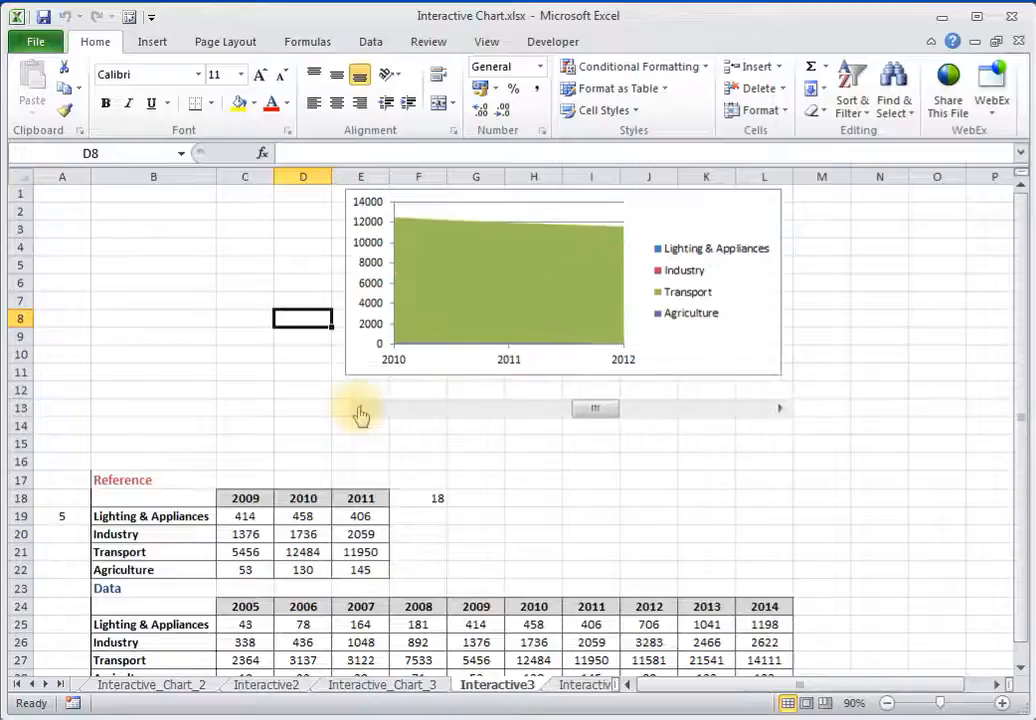
pyautogui.click(358, 409)
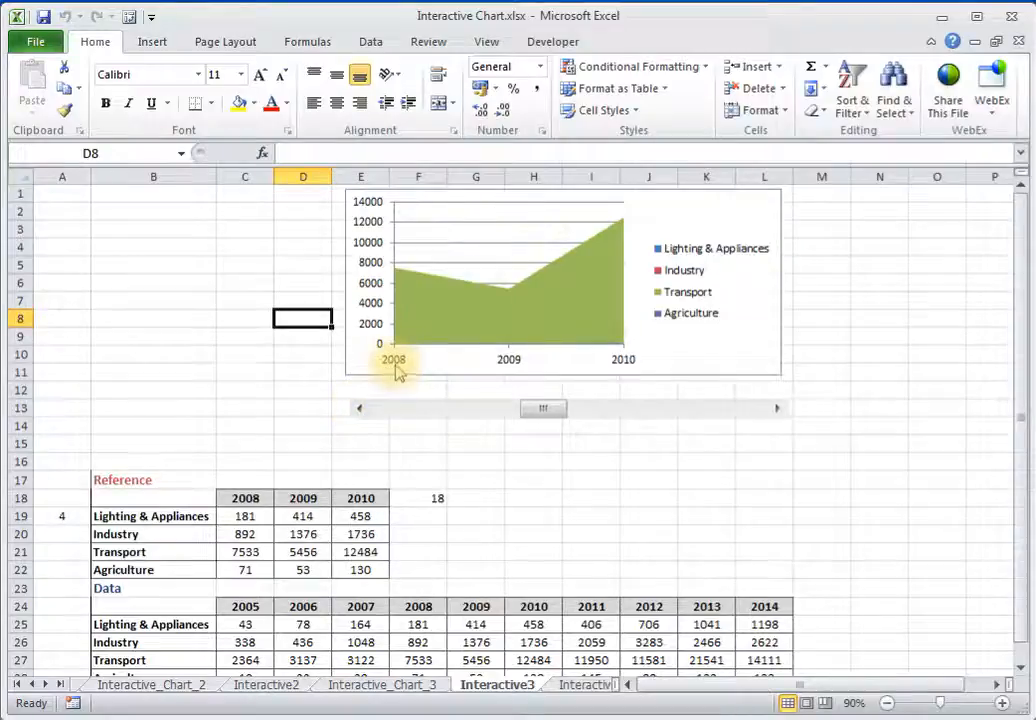